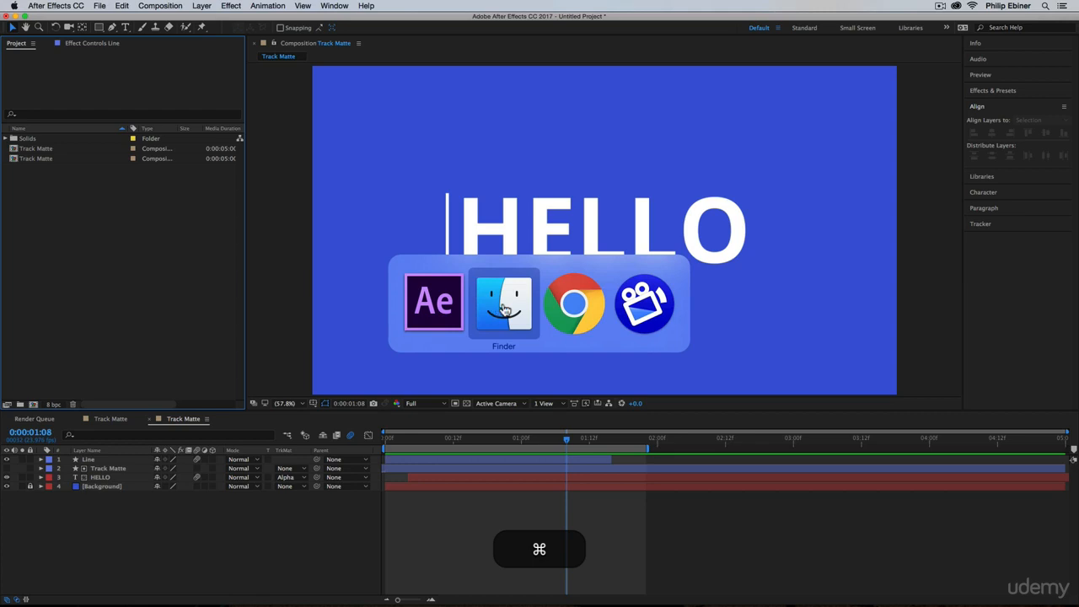
- Import Drone Shot.mp4 from the Video folder in Finder and create a new composition from the clip
click(504, 309)
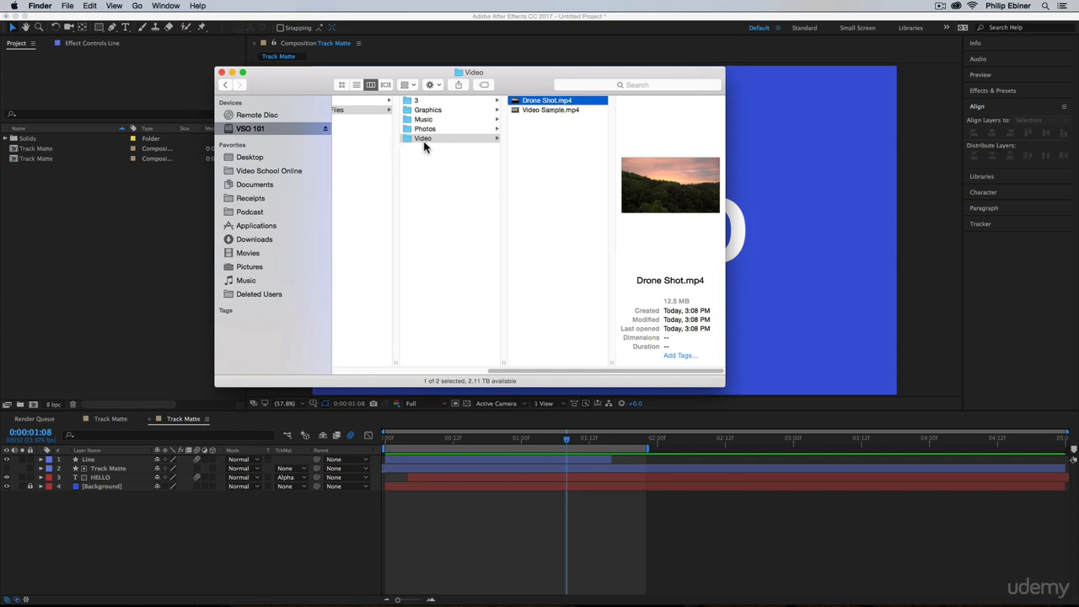
drag(535, 103, 127, 213)
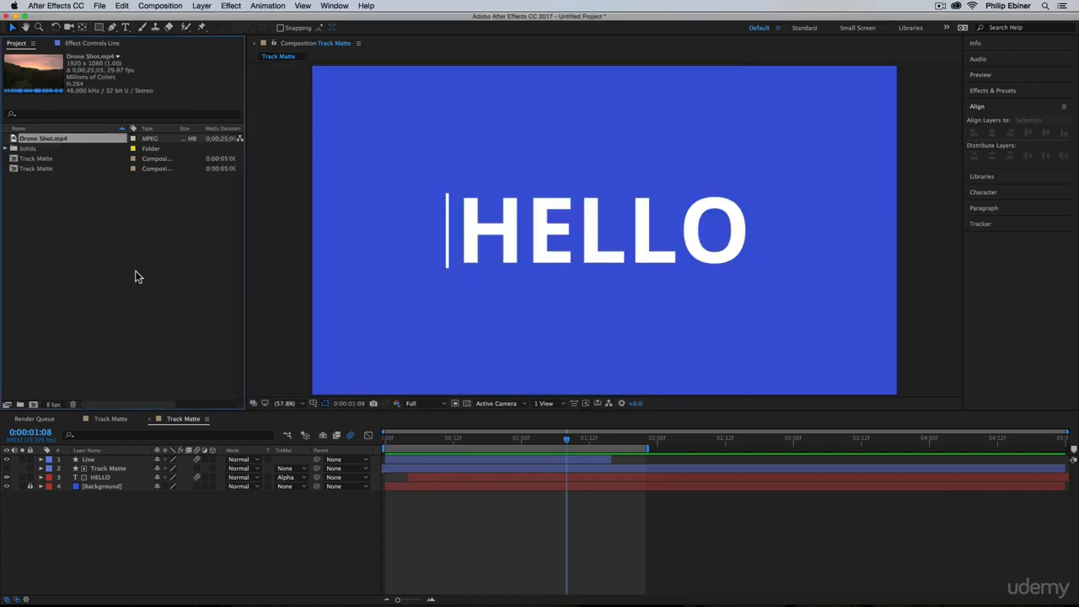
drag(35, 144, 33, 404)
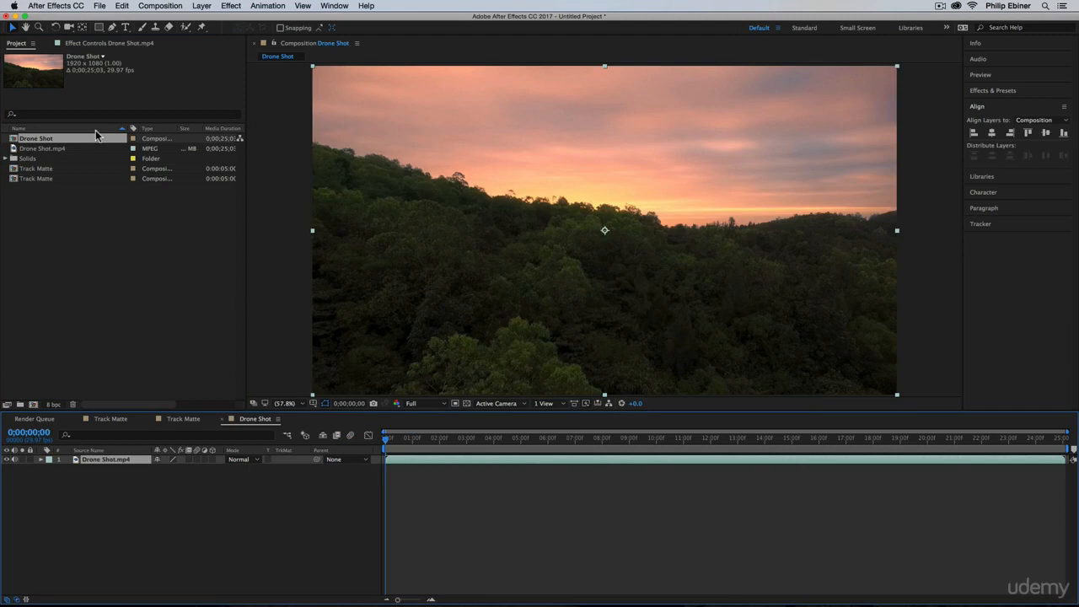
- Set the Drone Shot work area from 9 to about 18 seconds, trim the composition to it, and return the playhead to the start
drag(394, 444, 630, 462)
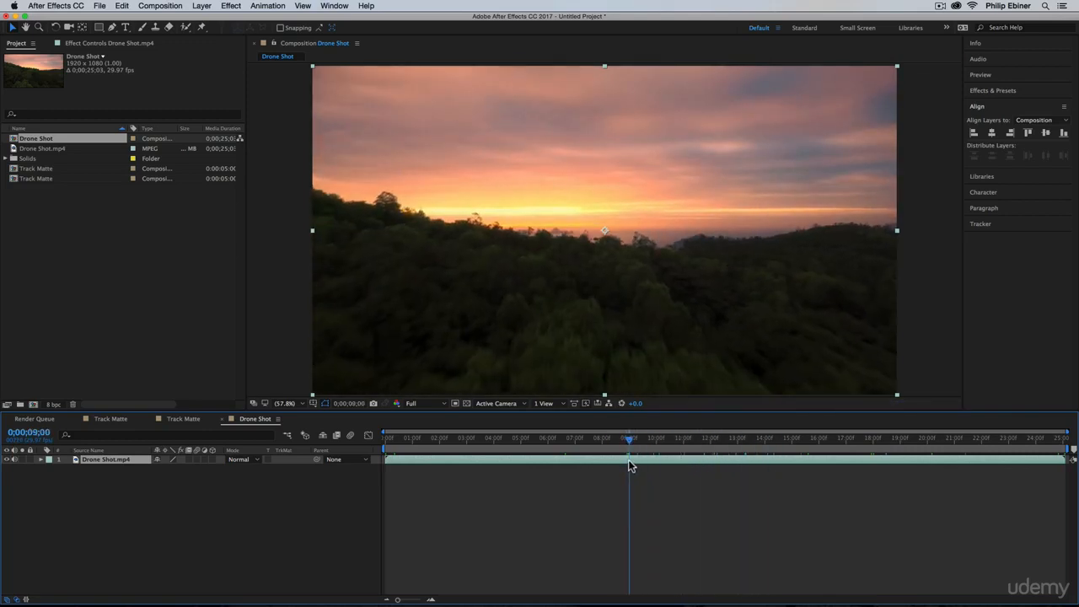
mouse_move(378, 447)
mouse_down()
mouse_move(622, 449)
mouse_move(625, 459)
mouse_move(645, 442)
mouse_move(742, 441)
mouse_move(864, 453)
mouse_up()
mouse_move(1072, 449)
mouse_down()
mouse_move(797, 444)
mouse_move(885, 447)
mouse_move(876, 447)
mouse_up()
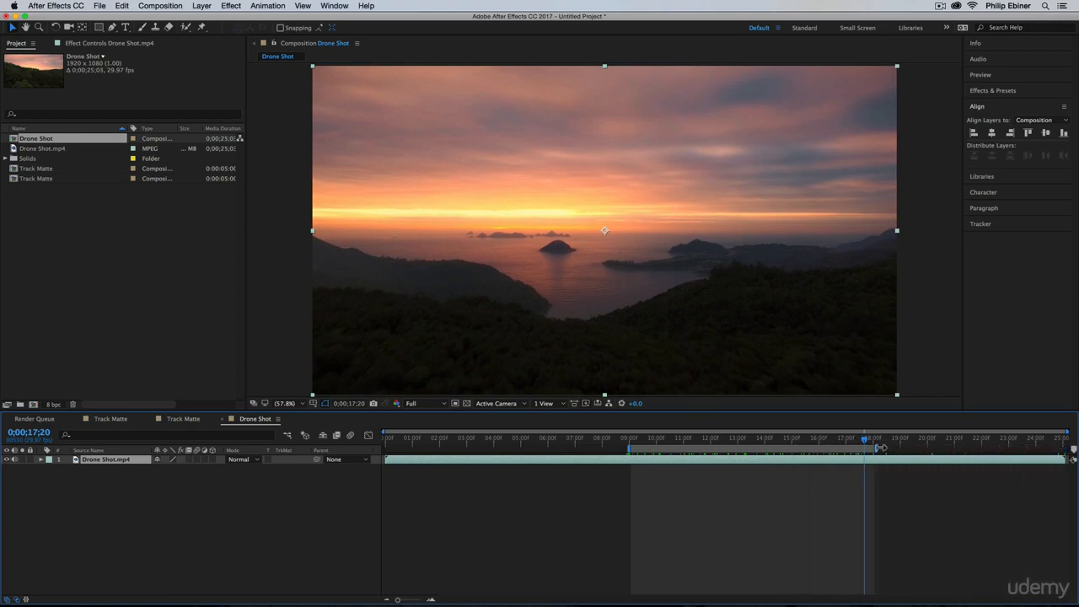
click(160, 6)
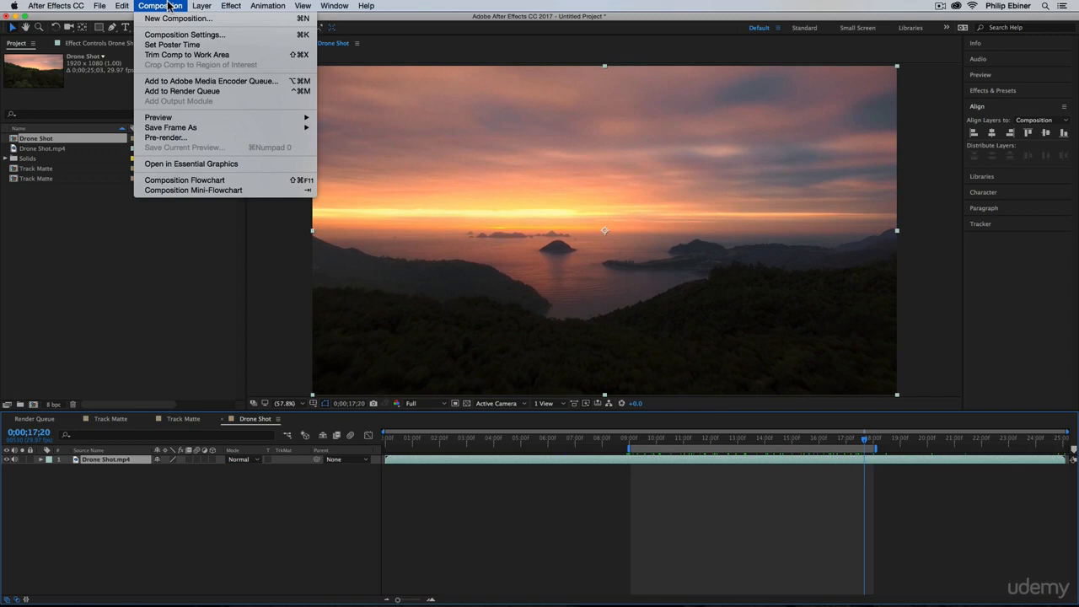
click(179, 54)
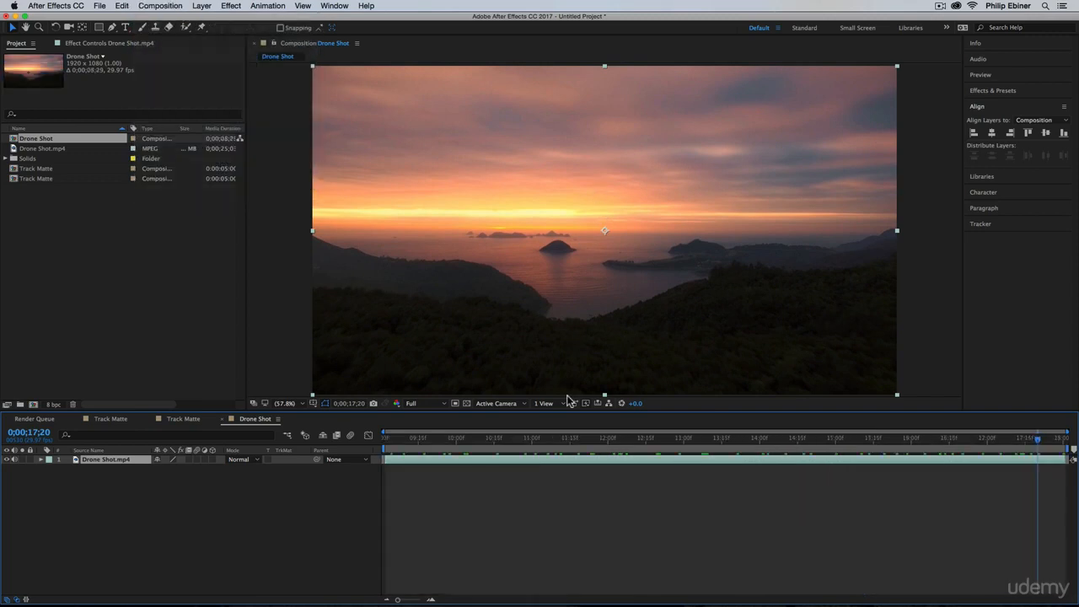
drag(401, 438, 295, 452)
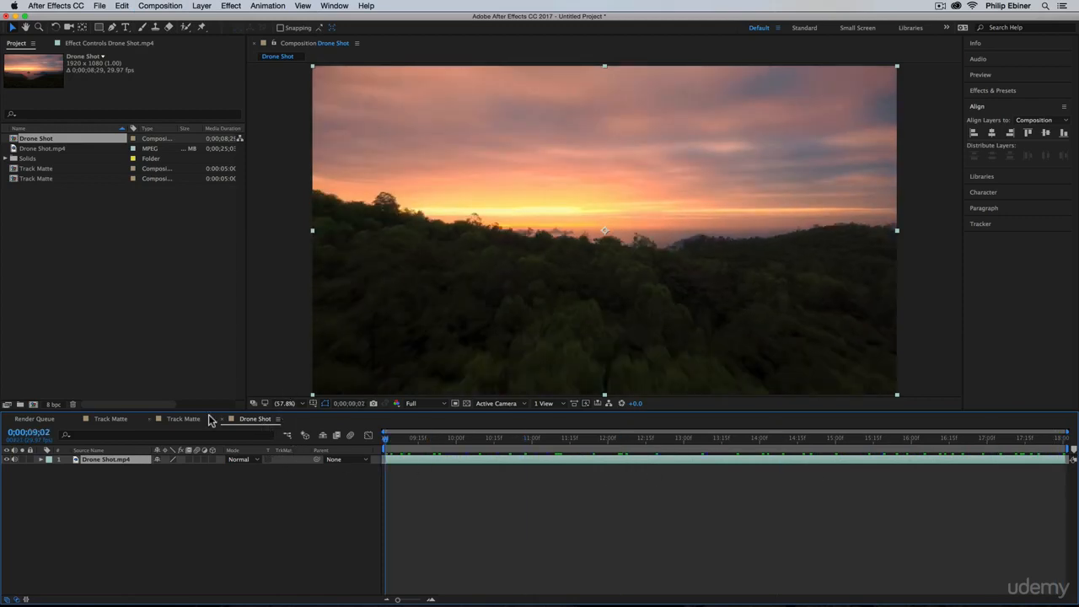
- In the open Track Matte composition, select and copy the HELLO, Track Matte and Line layers
click(180, 419)
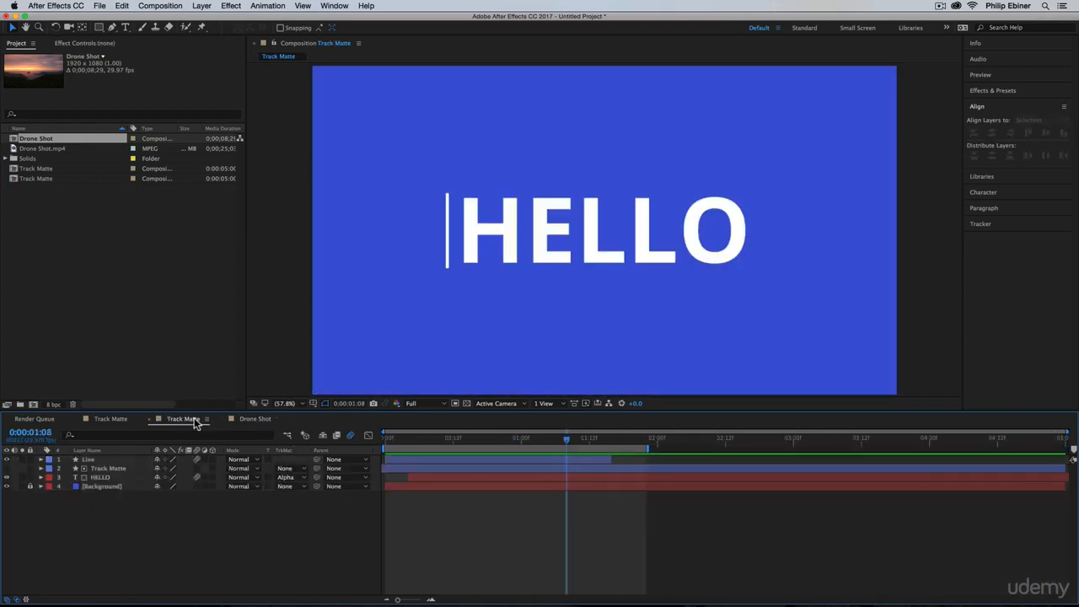
drag(437, 440, 563, 478)
click(467, 477)
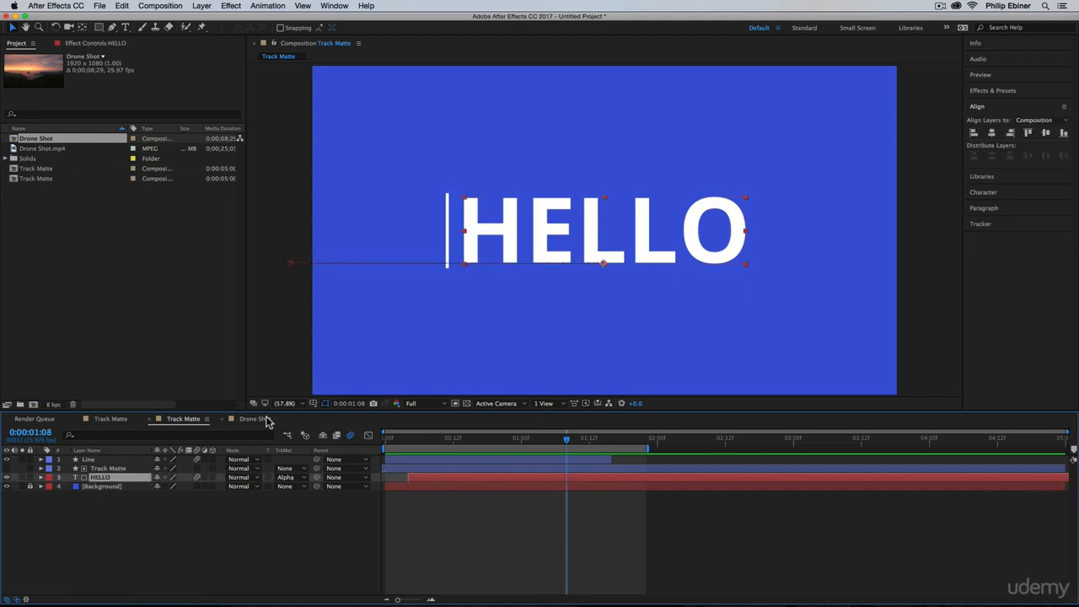
shift+click(115, 460)
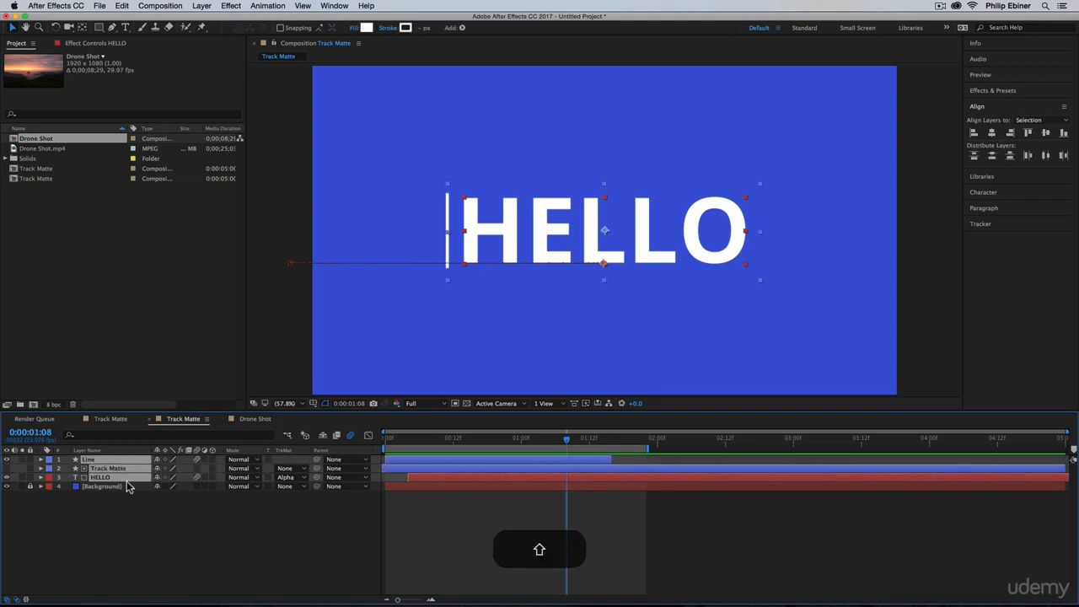
click(188, 549)
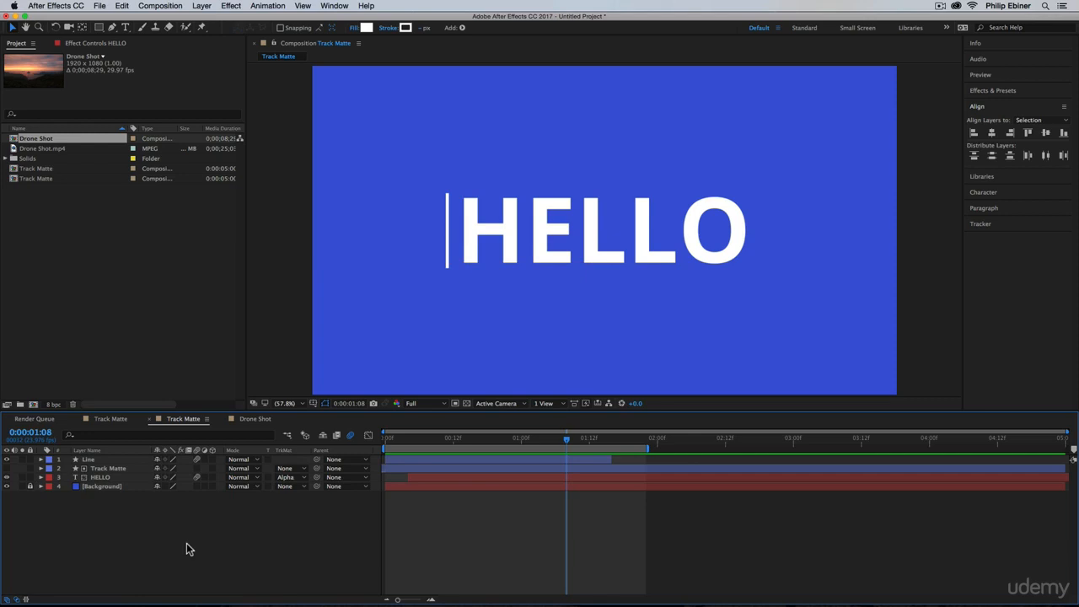
click(111, 479)
shift+click(96, 461)
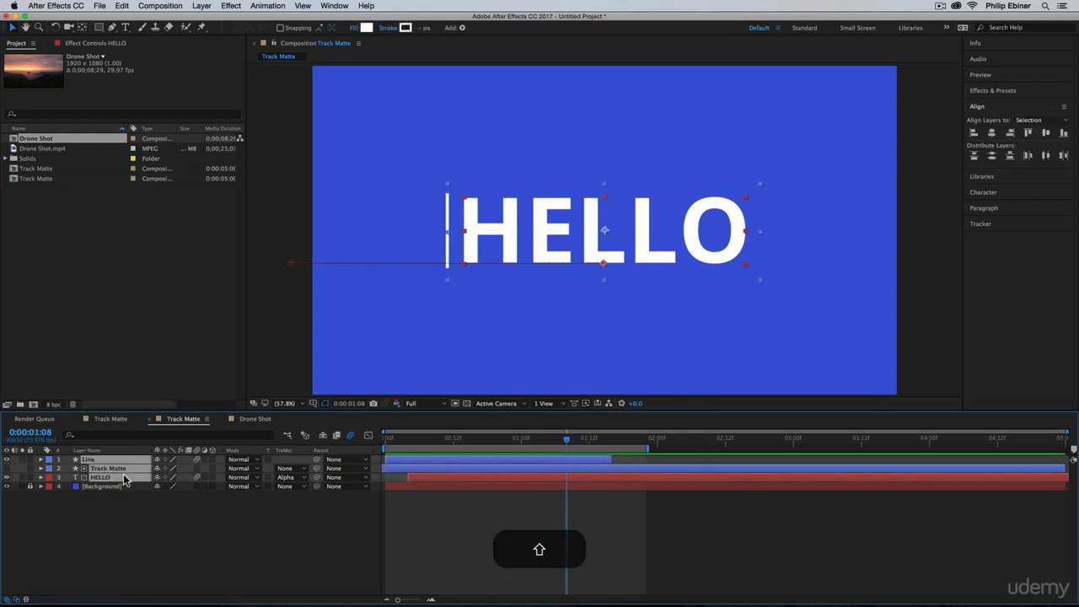
click(109, 522)
click(102, 477)
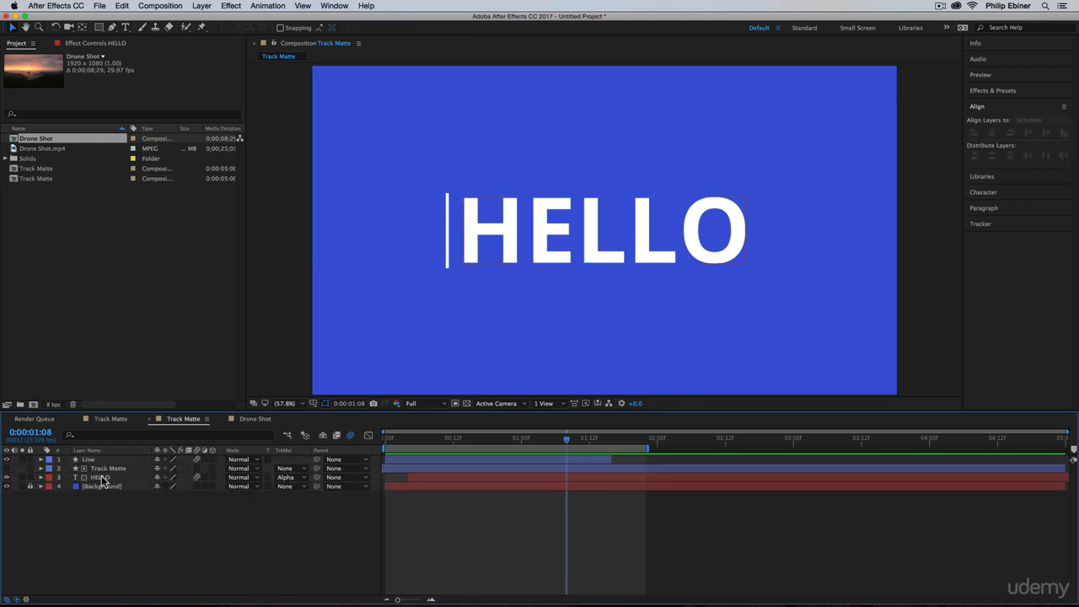
super+click(105, 468)
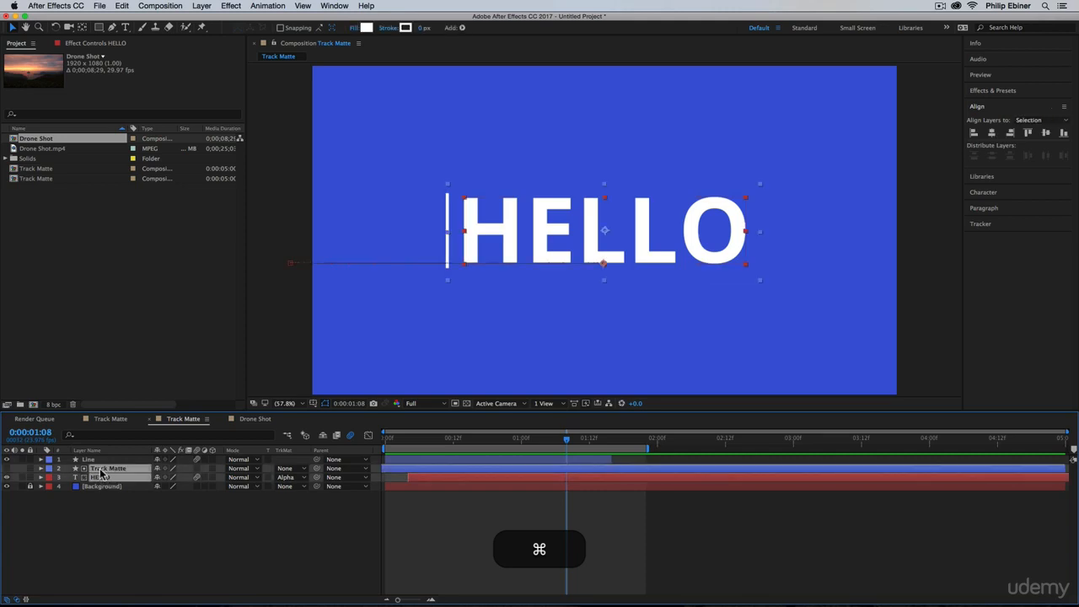
super+click(91, 459)
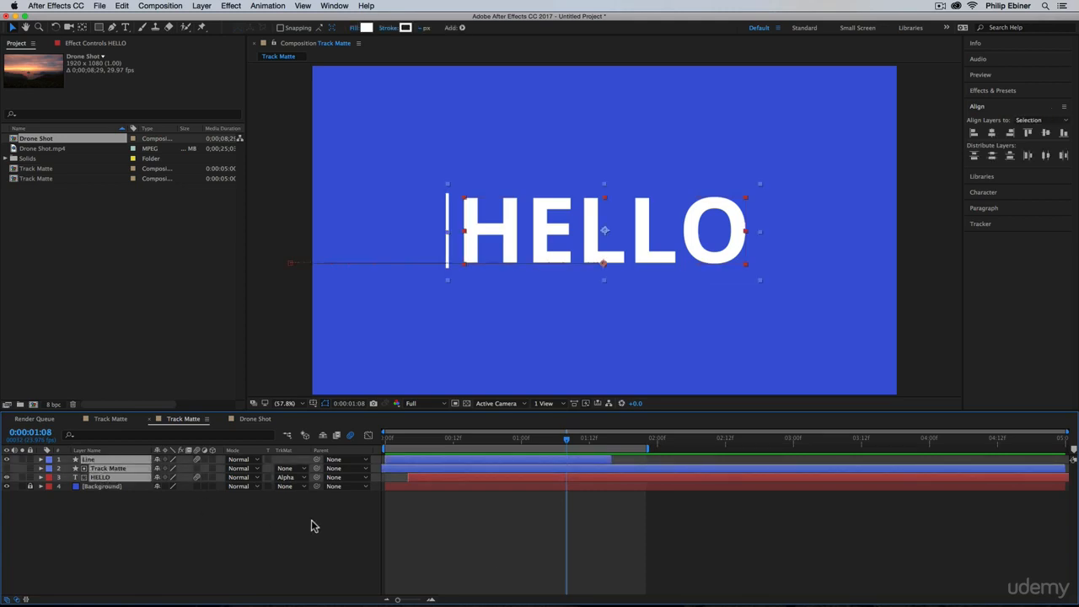
key(super+c)
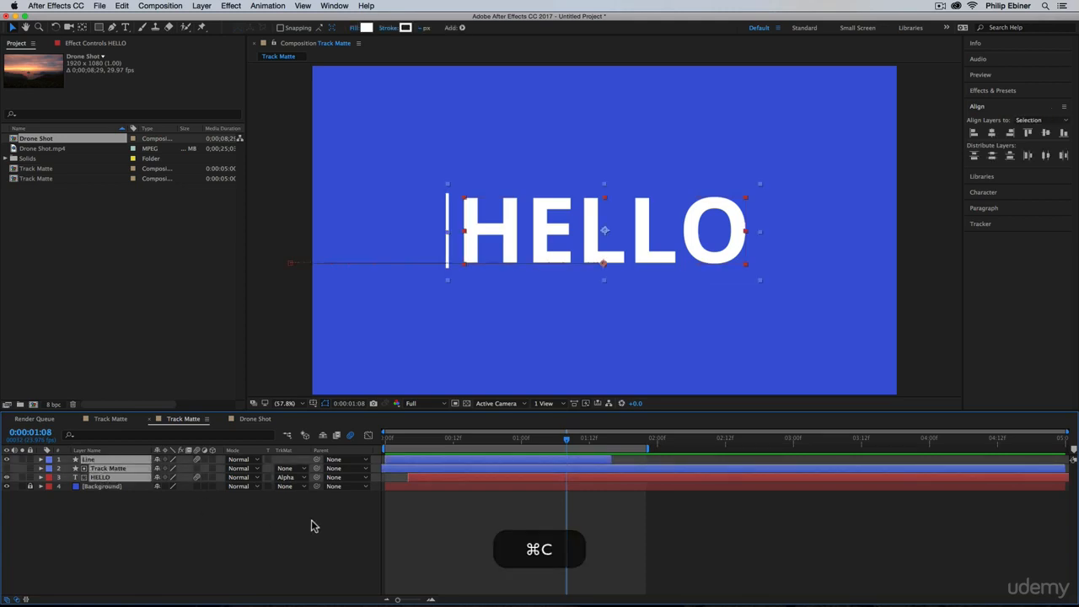
- Paste the copied title layers into the Drone Shot composition with the playhead at its start
click(252, 419)
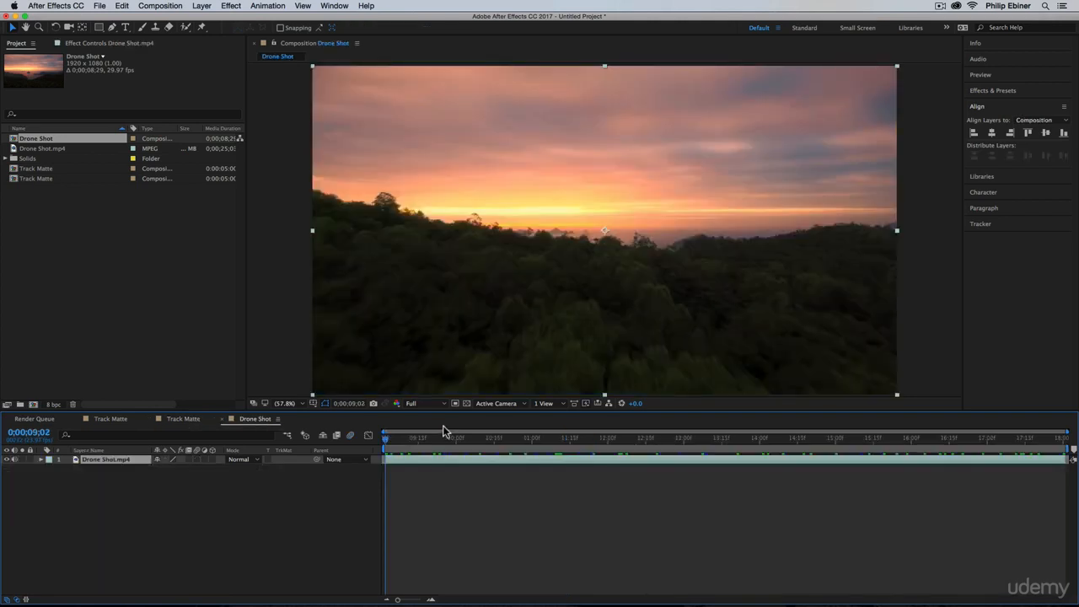
key(super+v)
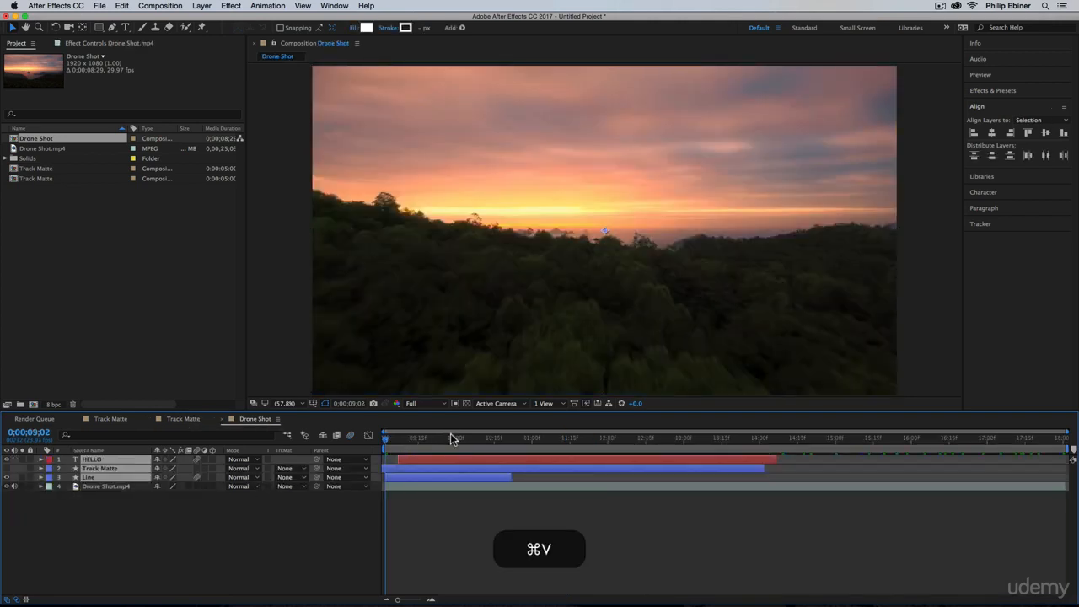
drag(386, 440, 383, 468)
click(191, 523)
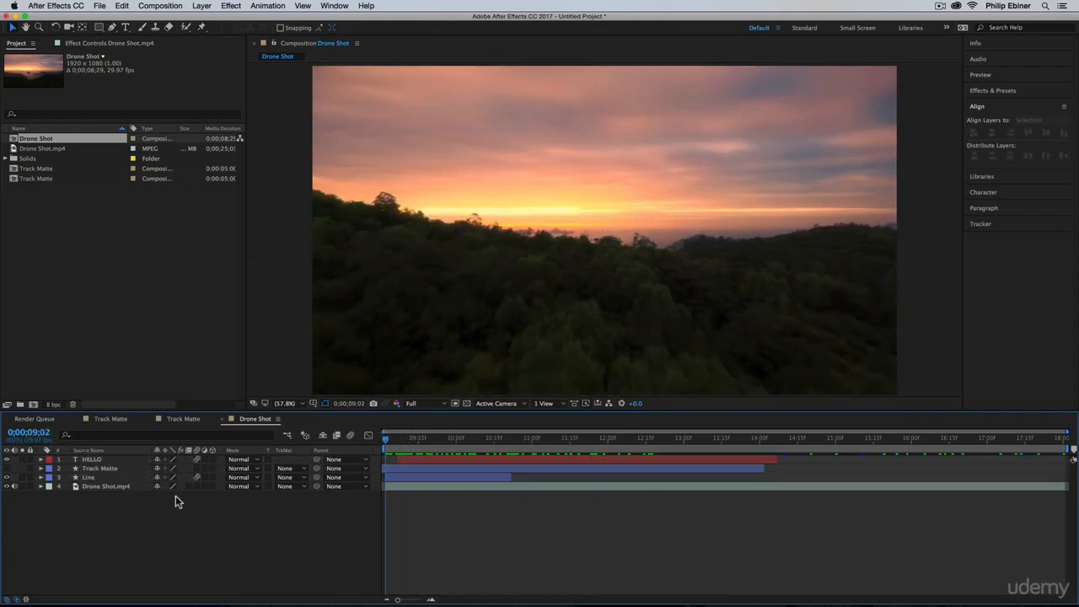
- Restack the pasted layers as Line, Track Matte, HELLO above the drone footage, and preview the title animation
drag(104, 473, 95, 457)
click(95, 476)
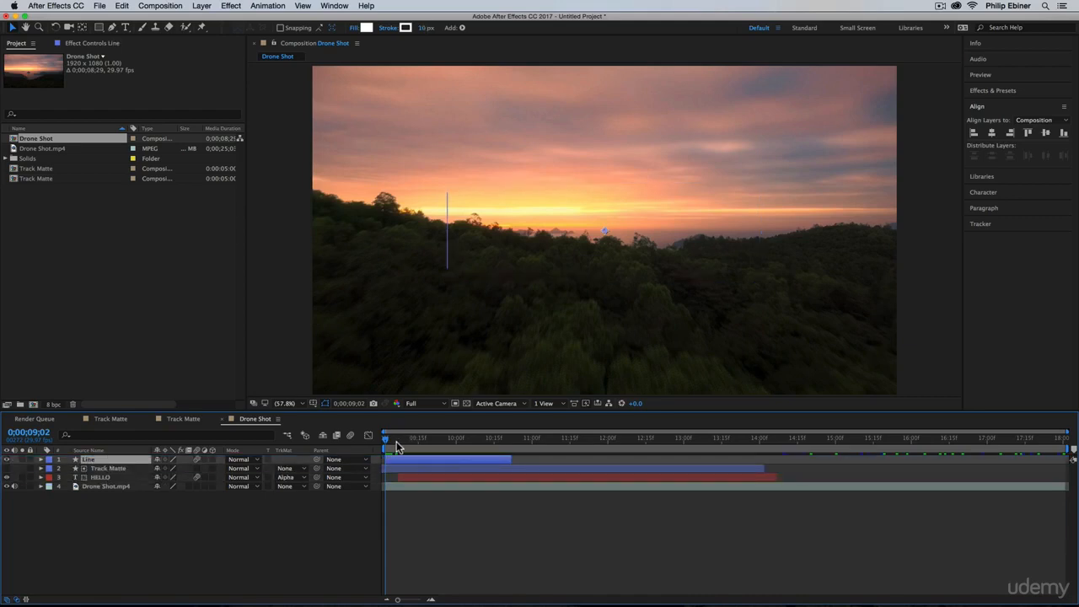
drag(396, 441, 486, 458)
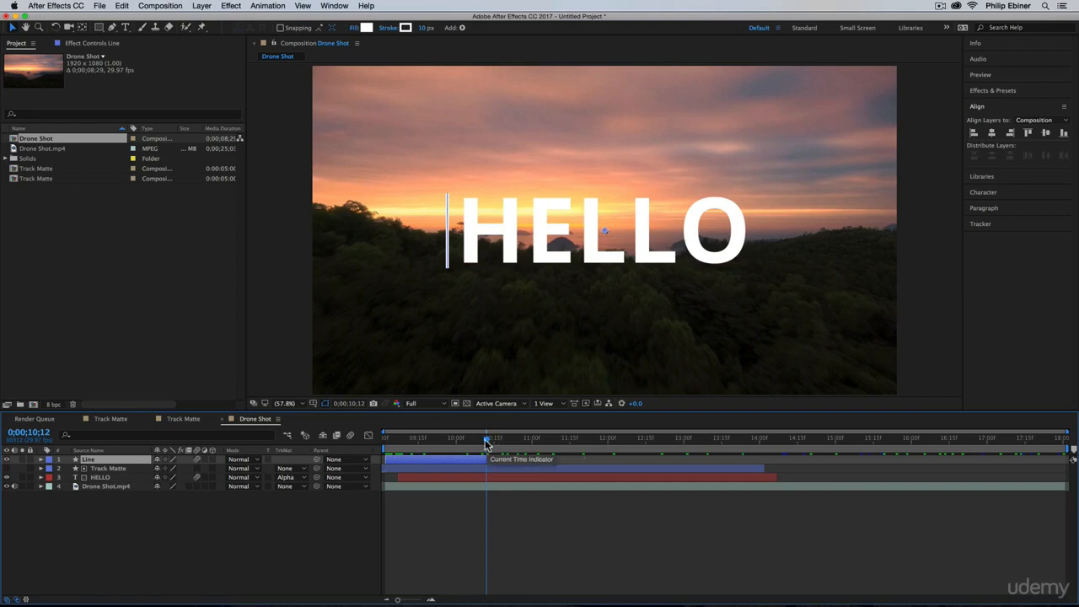
key(space)
key(space)
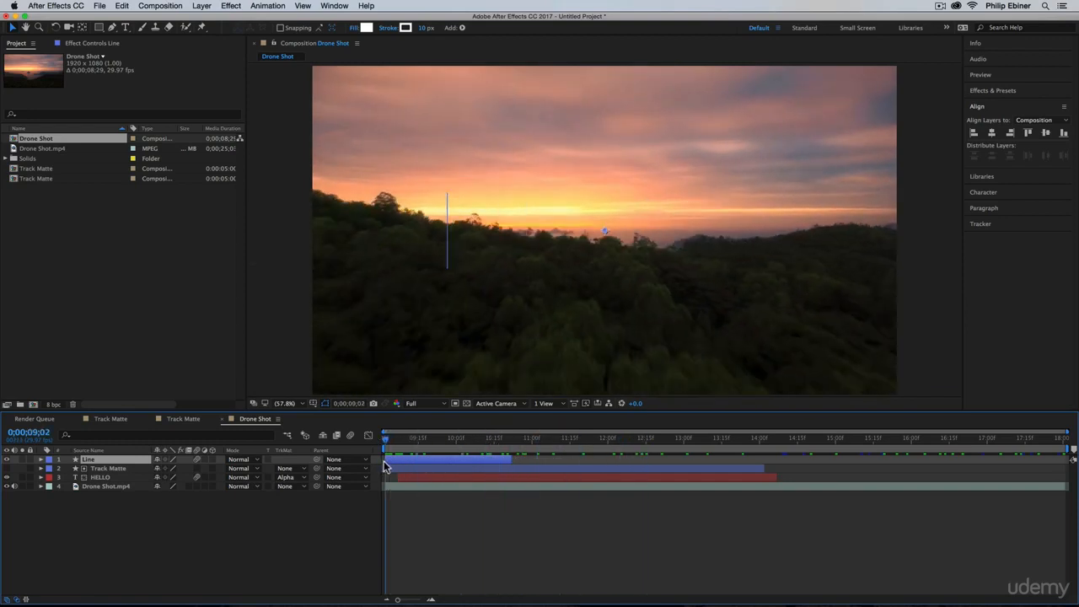
right_click(413, 461)
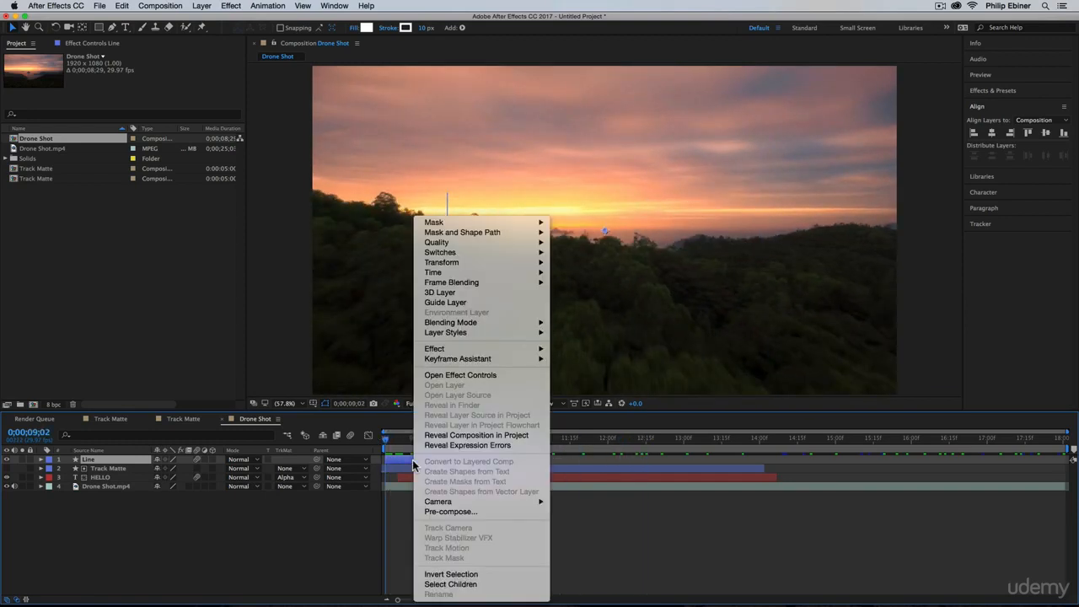
mouse_move(470, 335)
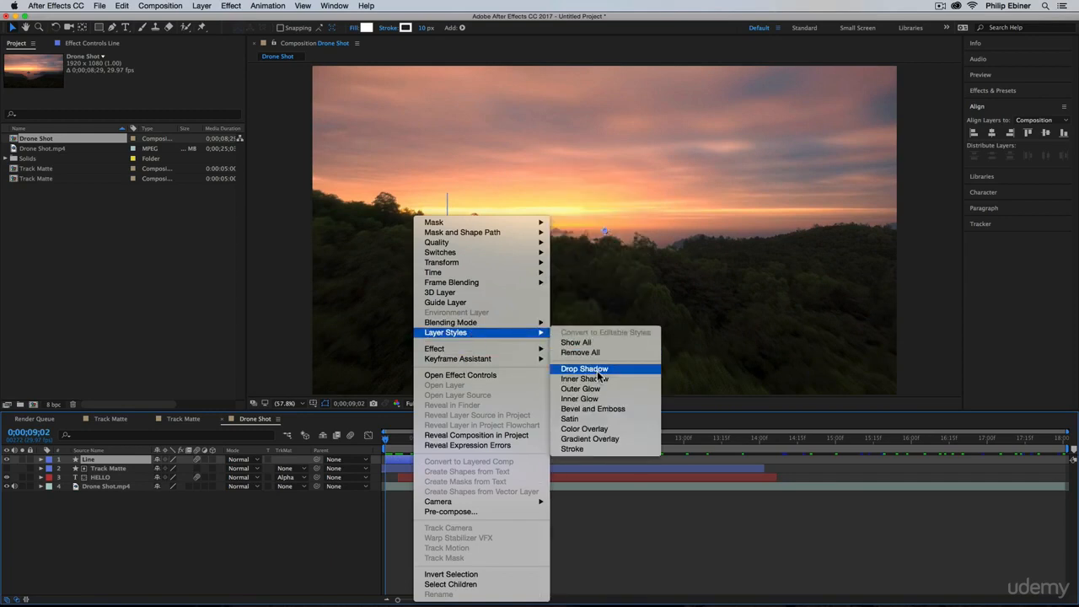
click(172, 515)
- Delete the Line, Track Matte and HELLO layers from the Drone Shot composition
shift+click(118, 479)
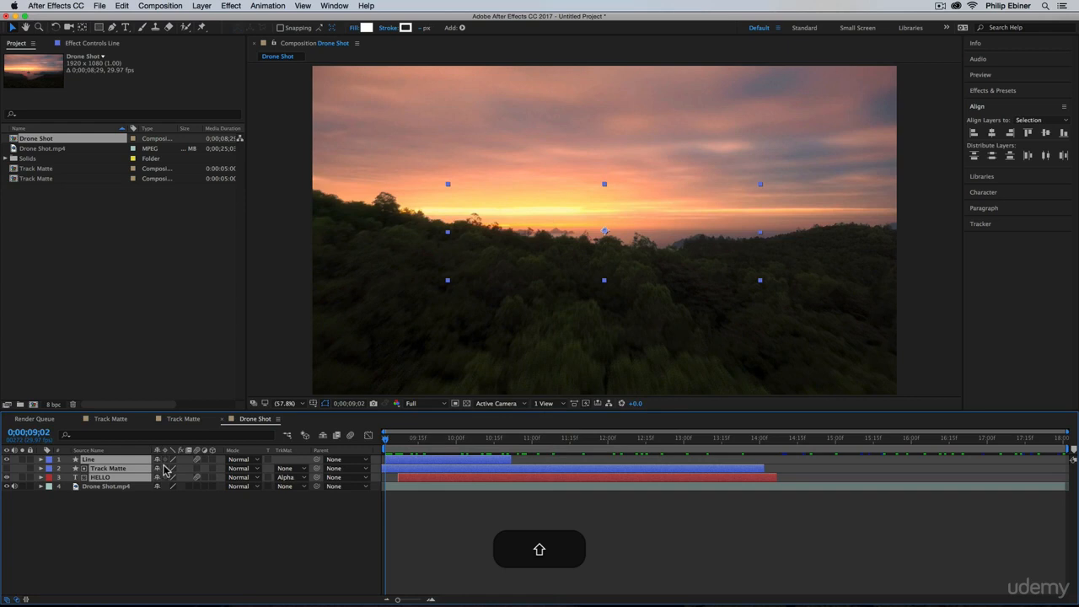
key(BackSpace)
- In the Track Matte composition, pre-compose the Line, Track Matte and HELLO layers as "Hello Title", moving all attributes into the new composition
click(191, 419)
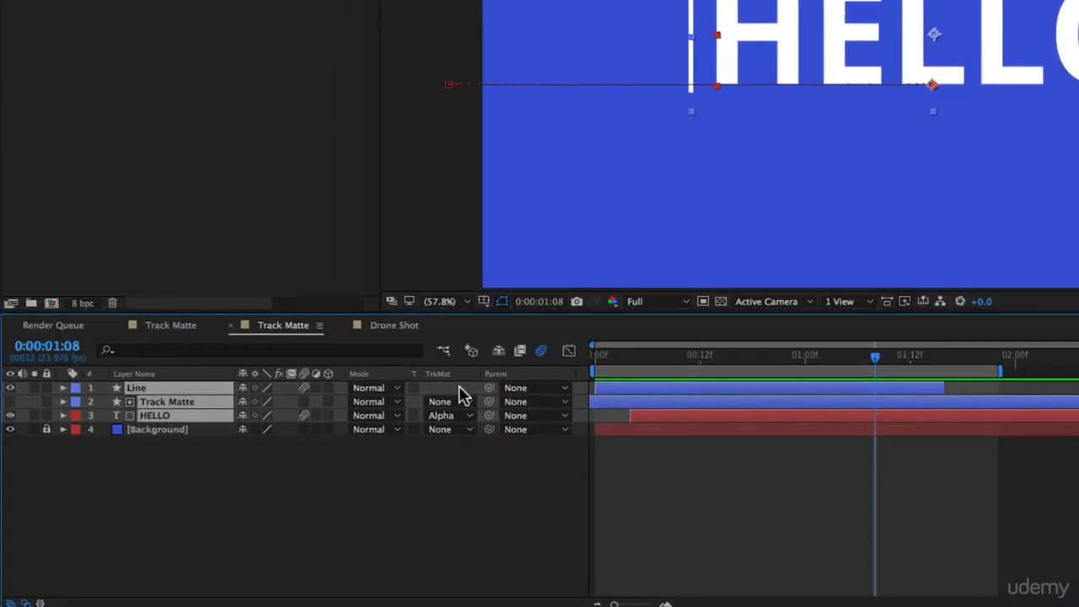
right_click(659, 392)
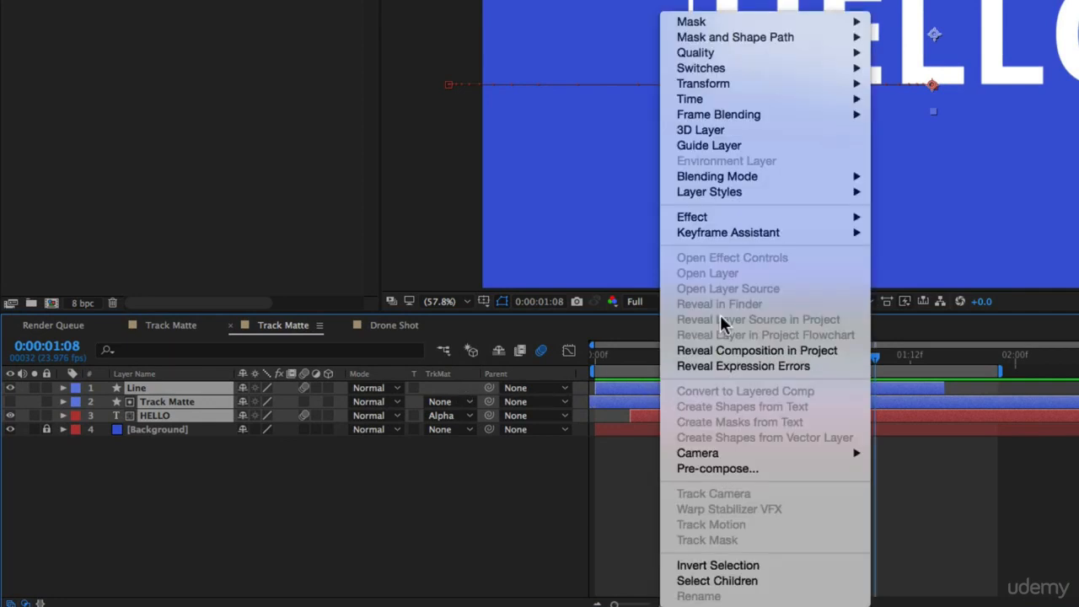
click(723, 468)
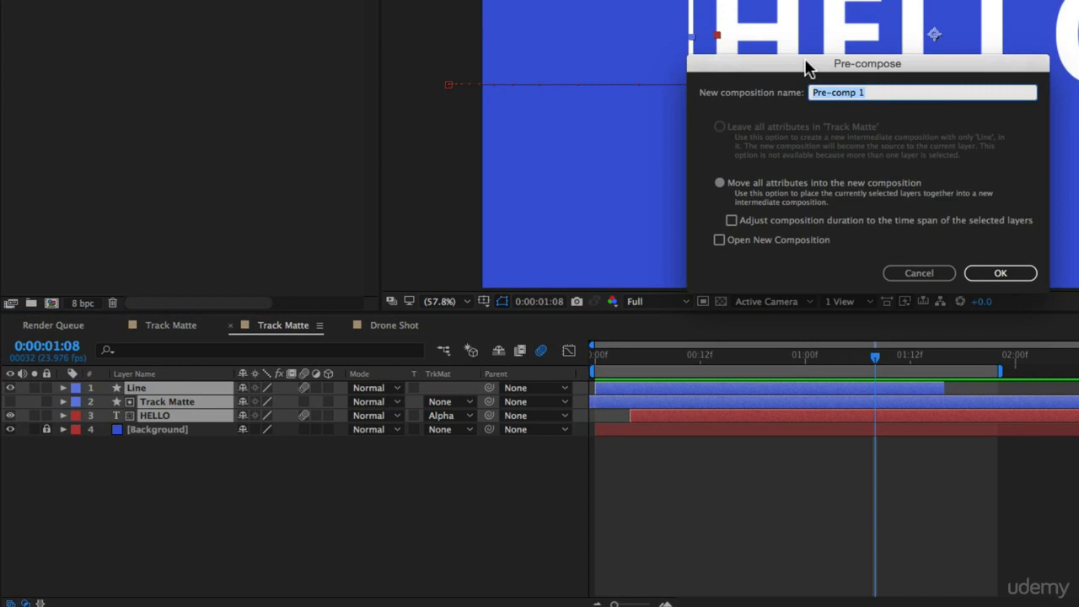
text(Hel)
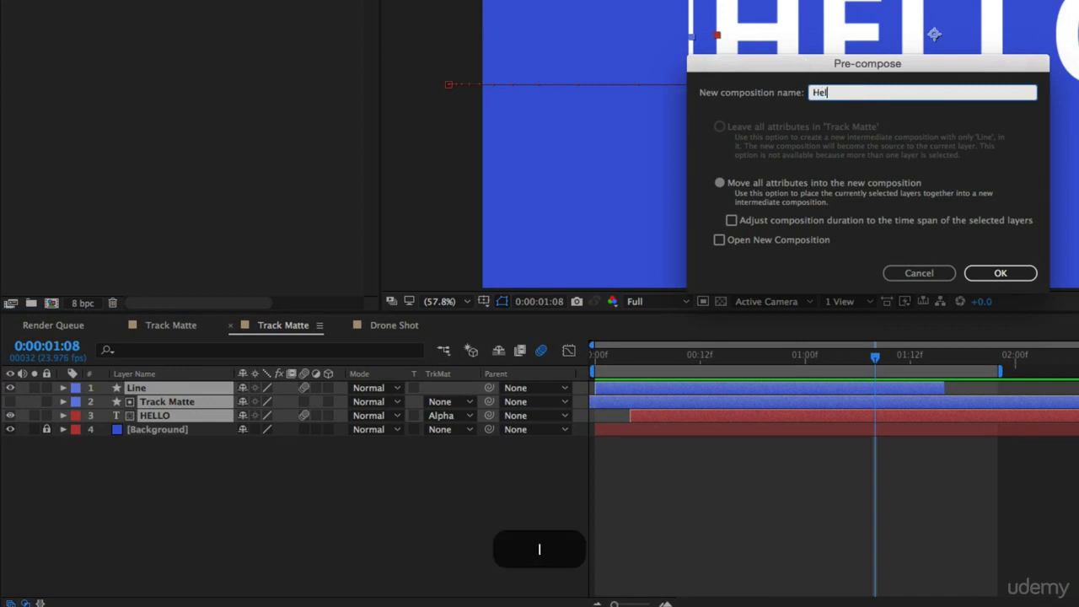
text(lo Title)
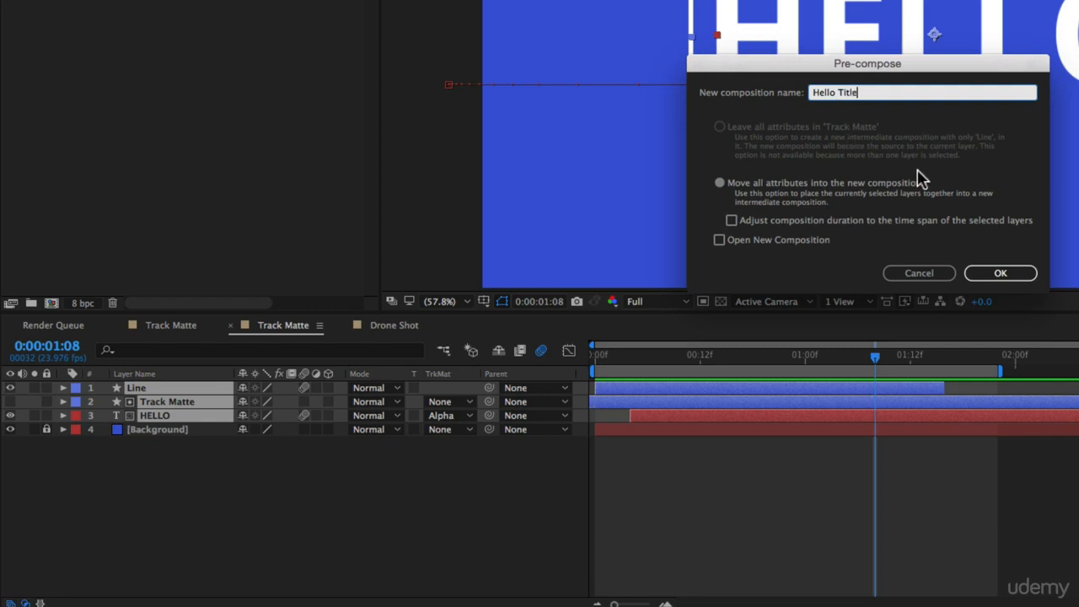
click(1020, 273)
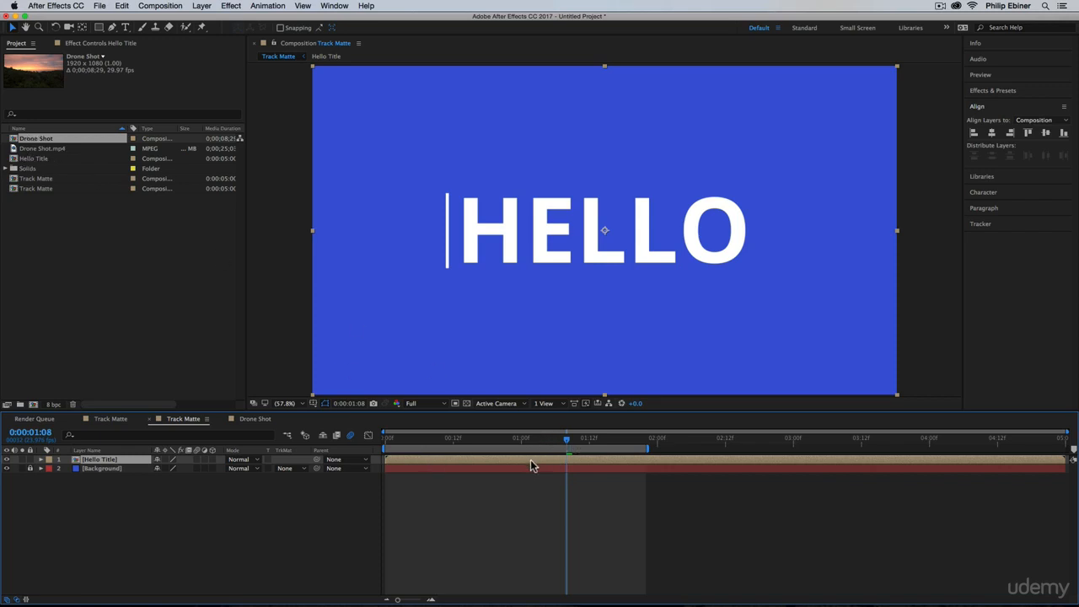
- Open the Hello Title composition and scrub back to its start to review the nested title layers
double_click(589, 465)
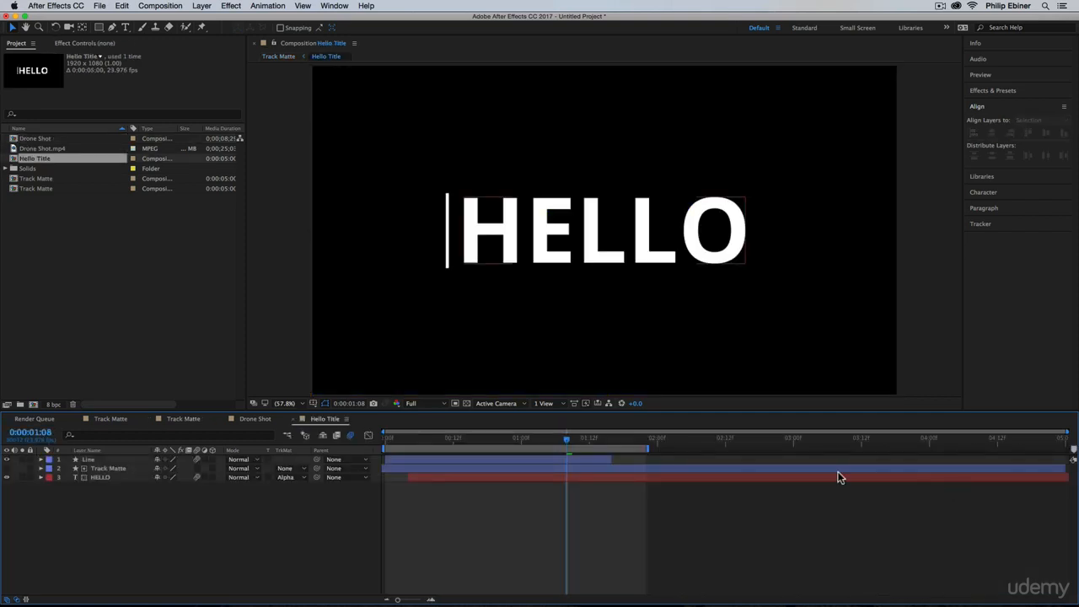
drag(404, 434, 318, 447)
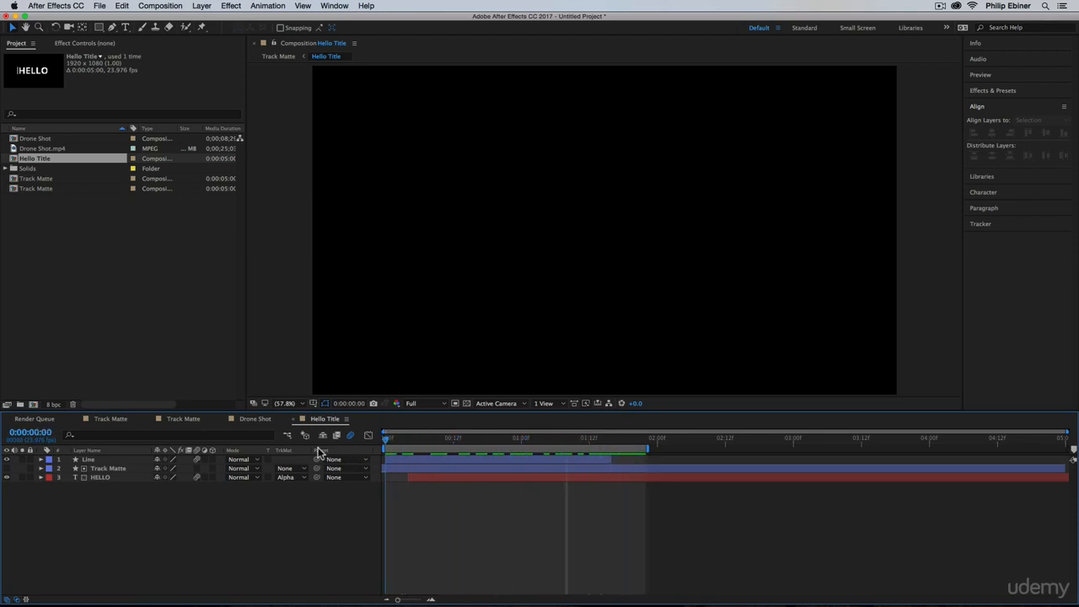
- Add the Hello Title composition above the drone footage in the Drone Shot composition, starting near 9;15, and scrub to 0;00;11;05
click(251, 419)
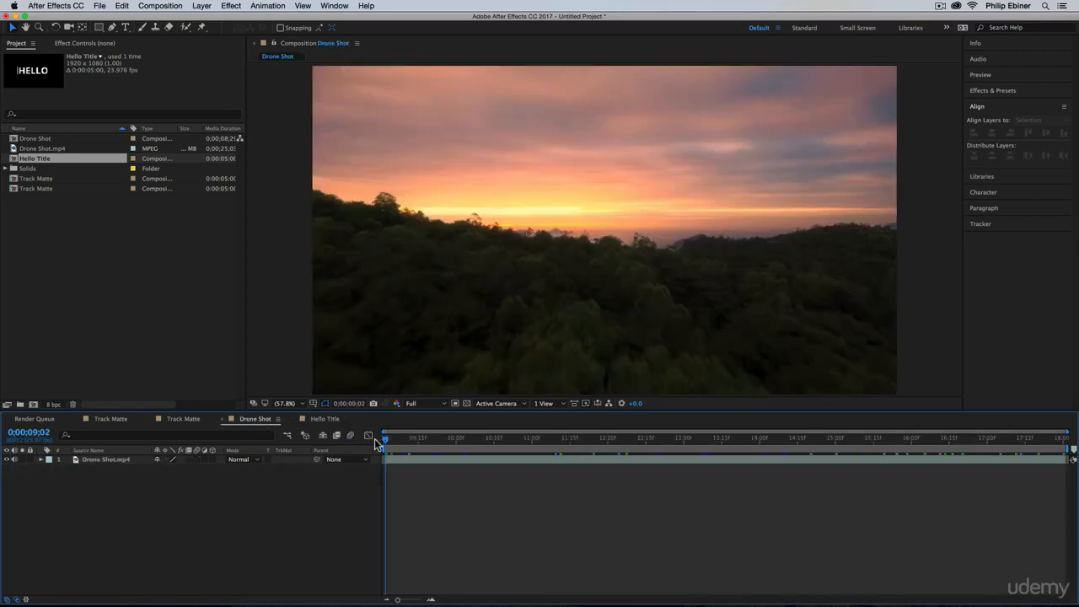
click(59, 215)
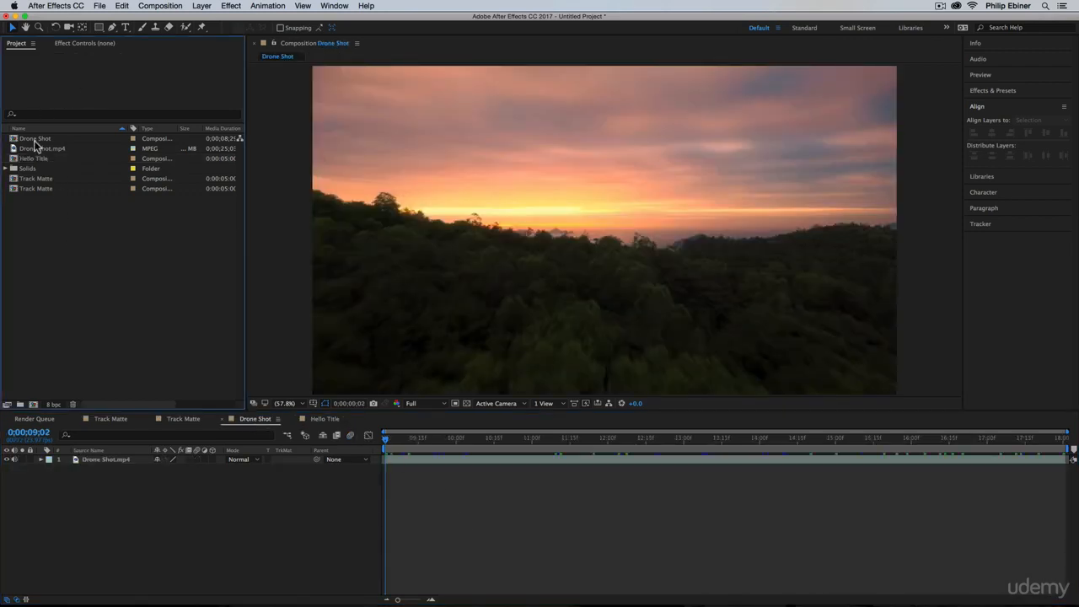
drag(35, 159, 397, 460)
drag(475, 461, 543, 470)
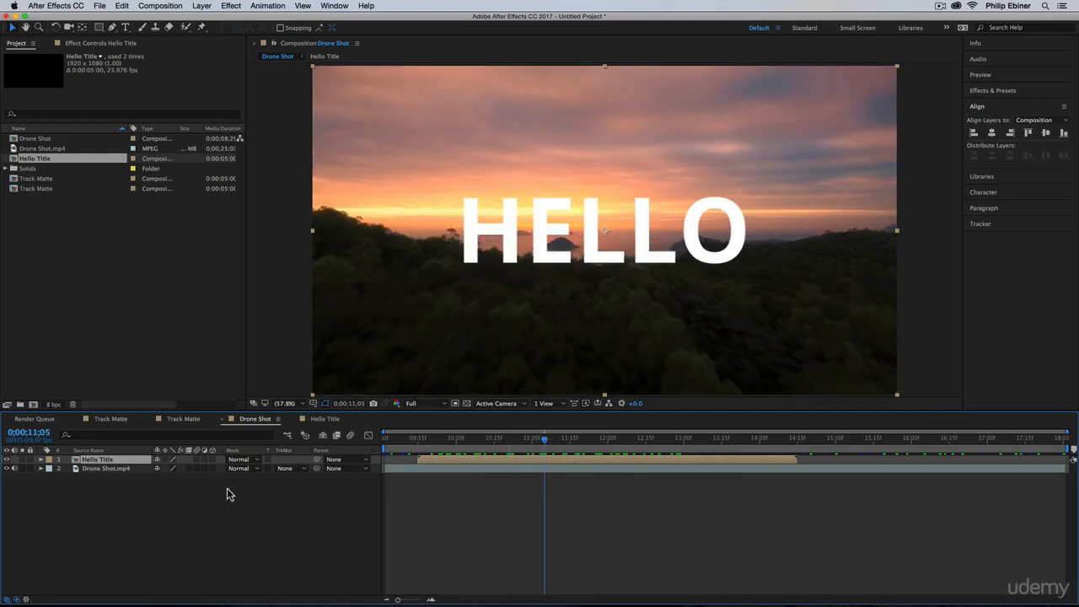
- Move the Hello Title layer to the lower-right area of the frame and scale it down to 46%
drag(633, 230, 744, 331)
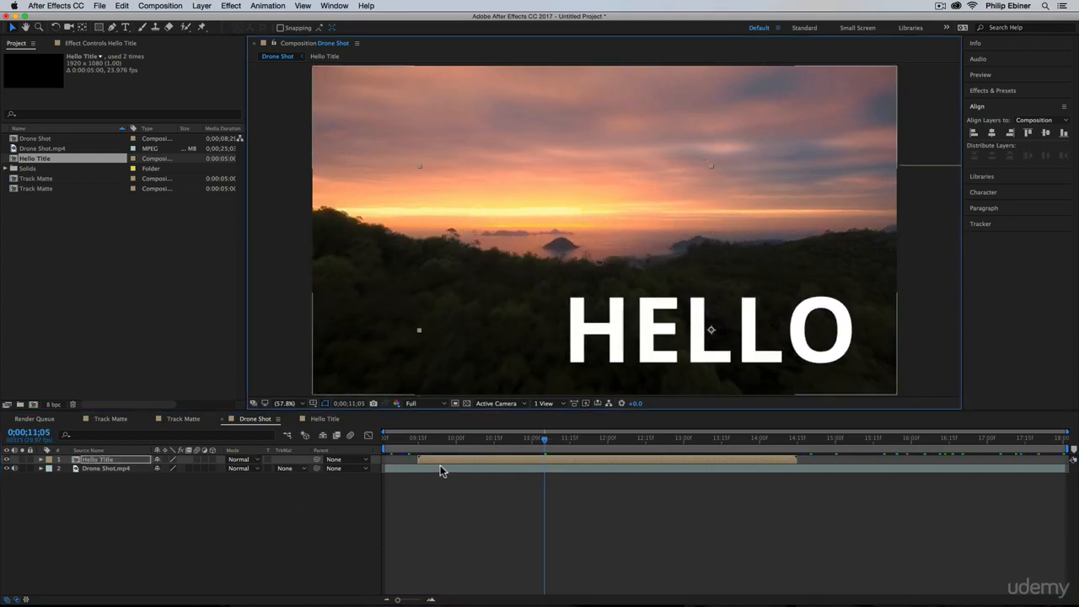
key(s)
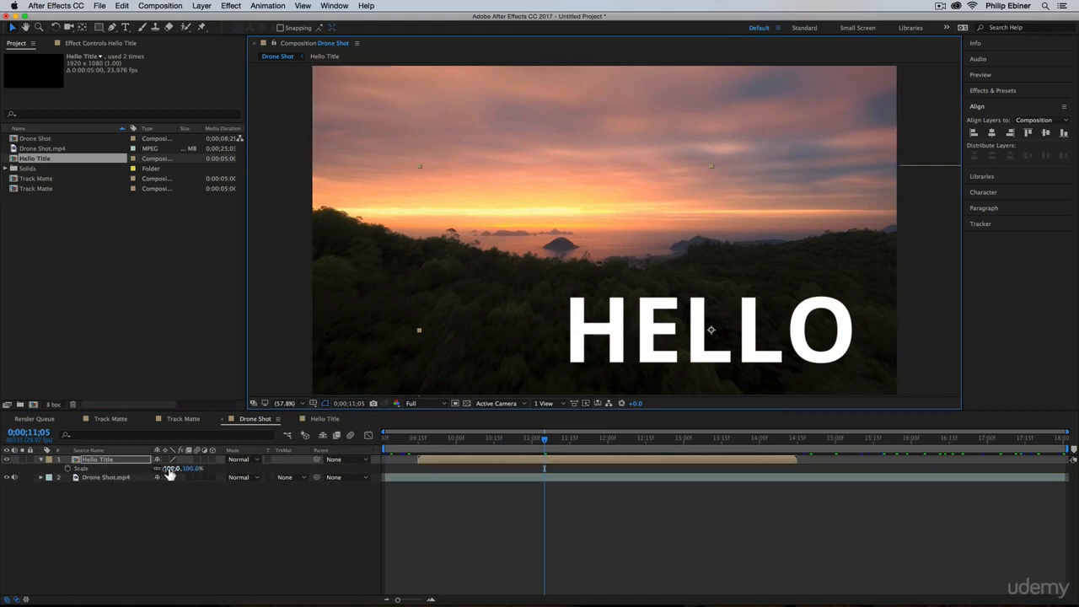
drag(169, 469, 126, 469)
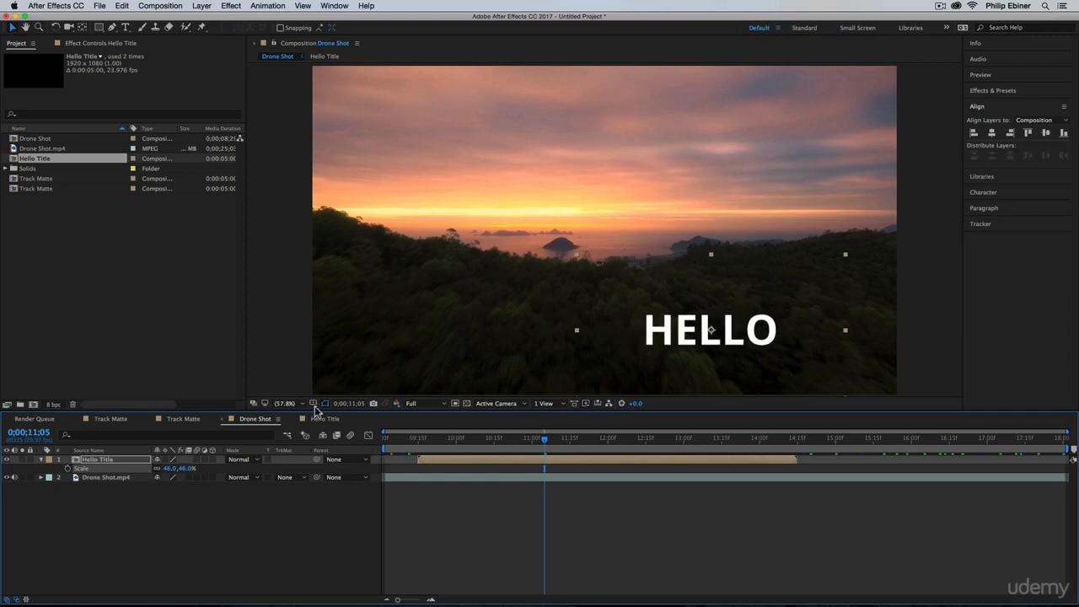
drag(730, 330, 759, 330)
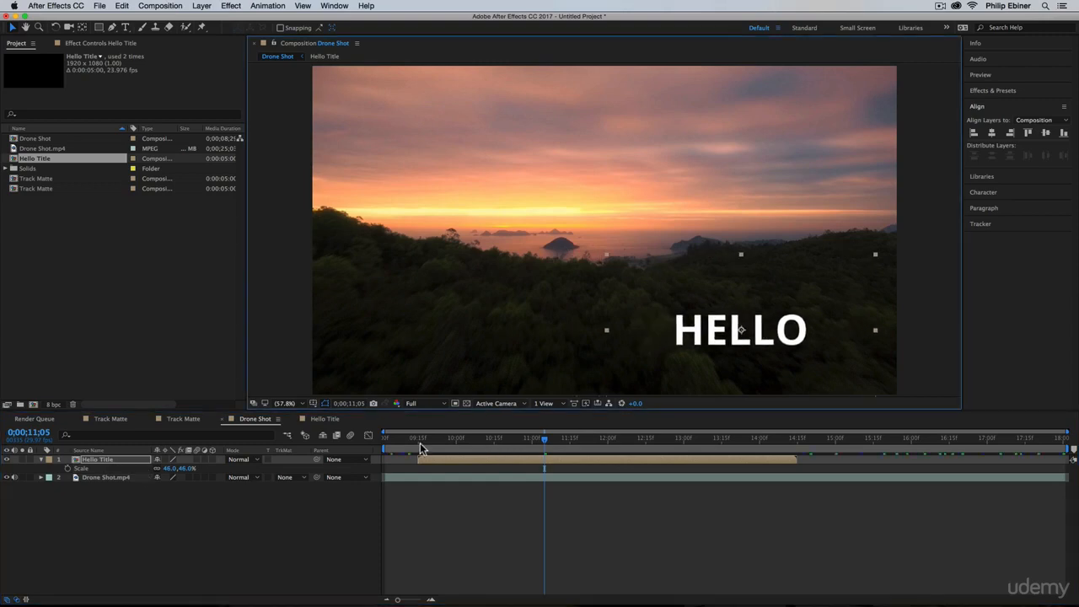
- Reposition the Hello Title layer over the sky in the frame's upper left and scrub through its animation
drag(421, 447, 664, 477)
drag(779, 319, 497, 154)
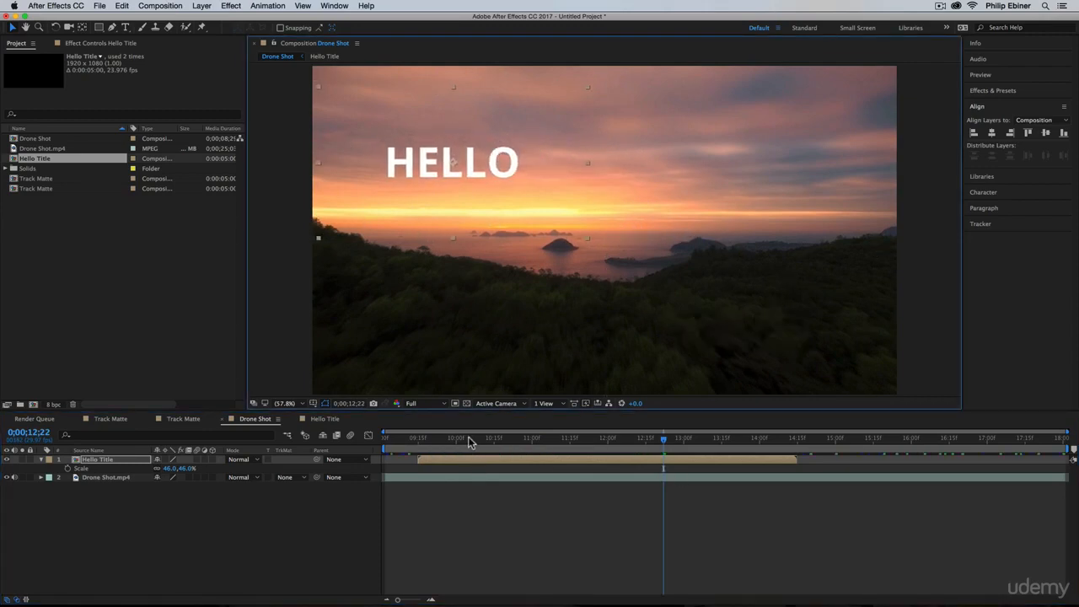
drag(470, 441, 567, 445)
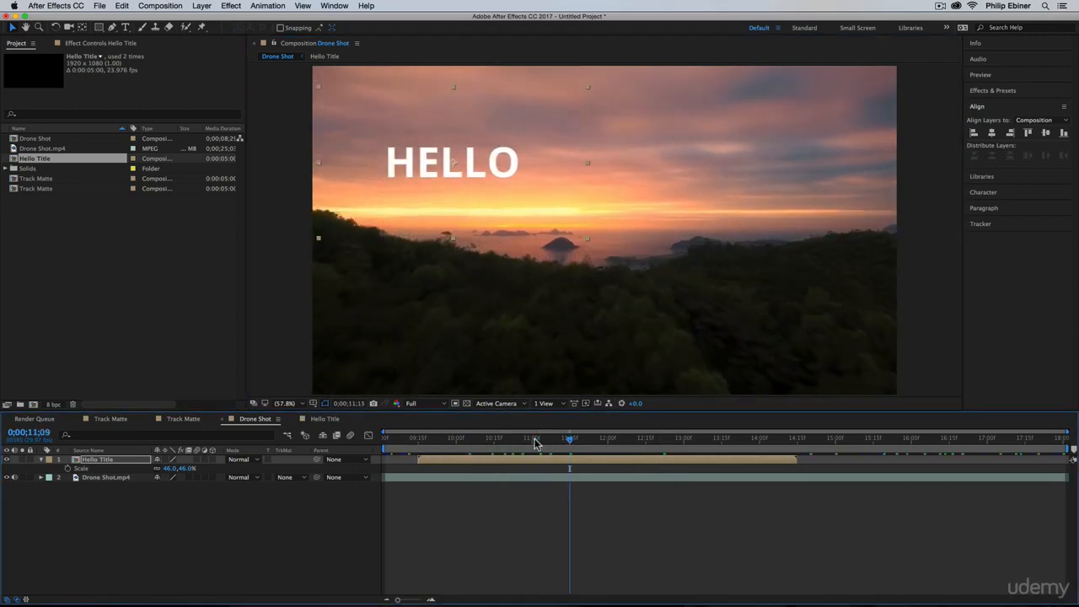
click(466, 440)
- Add a Drop Shadow layer style to the Hello Title layer and expand its settings at 0;00;10;22
right_click(490, 465)
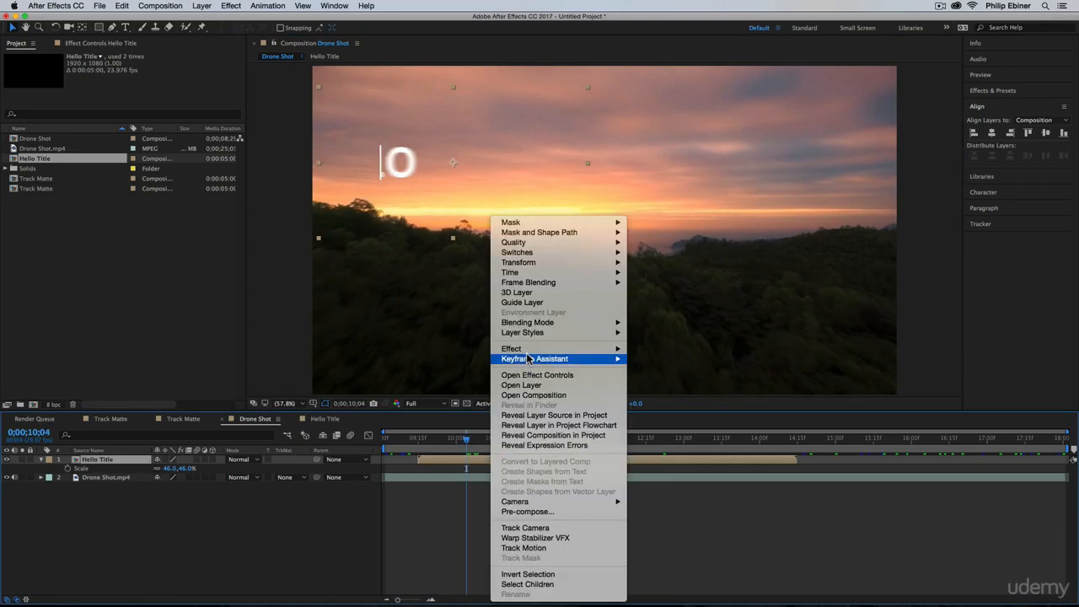
mouse_move(540, 333)
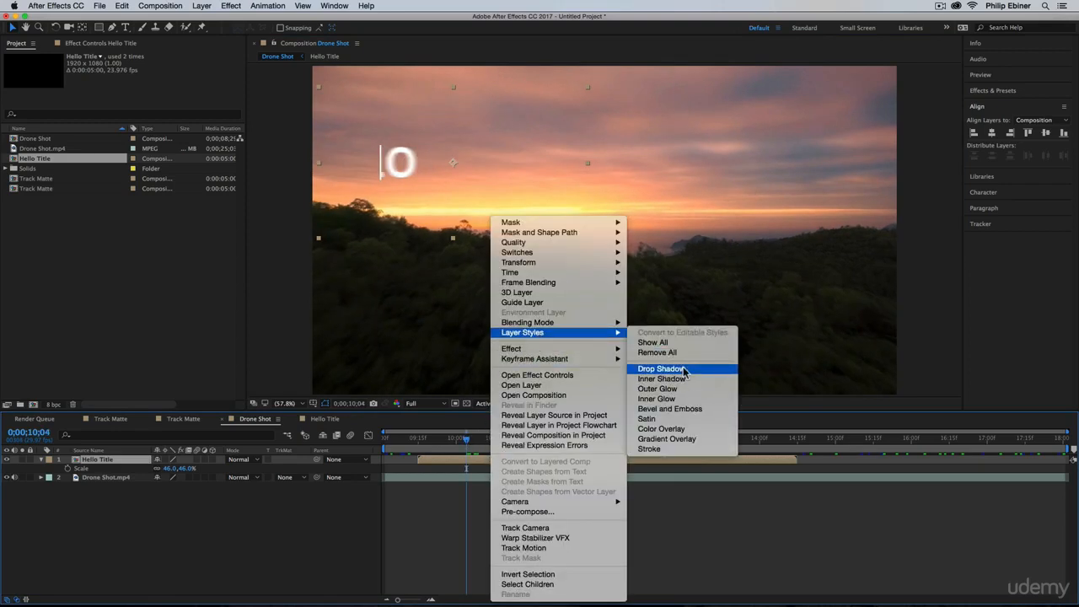
click(661, 369)
mouse_move(514, 440)
mouse_down()
mouse_move(614, 441)
mouse_move(498, 448)
mouse_move(511, 453)
mouse_up()
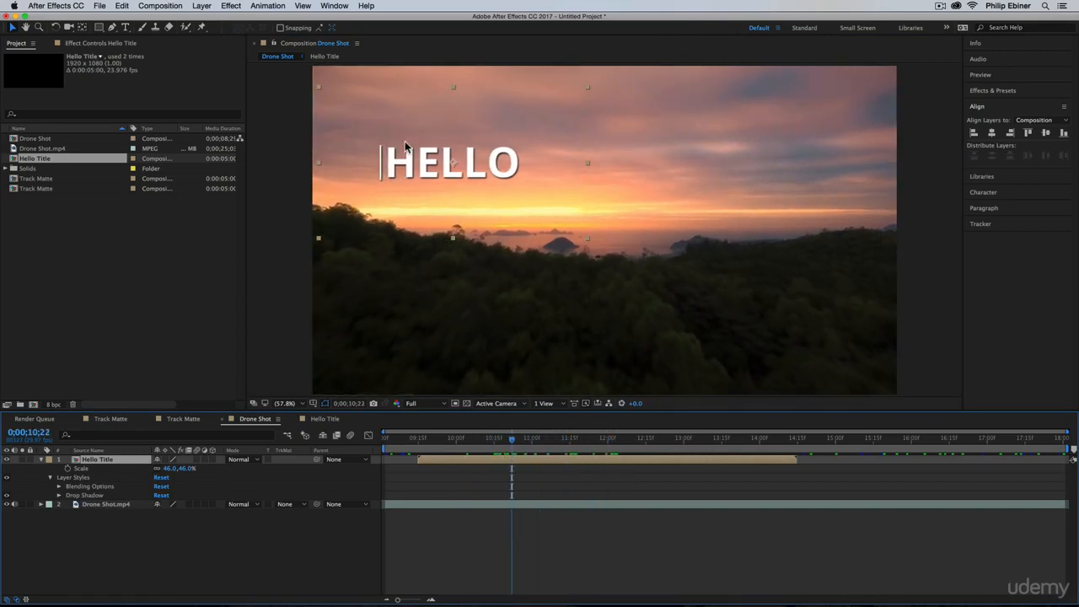
click(59, 496)
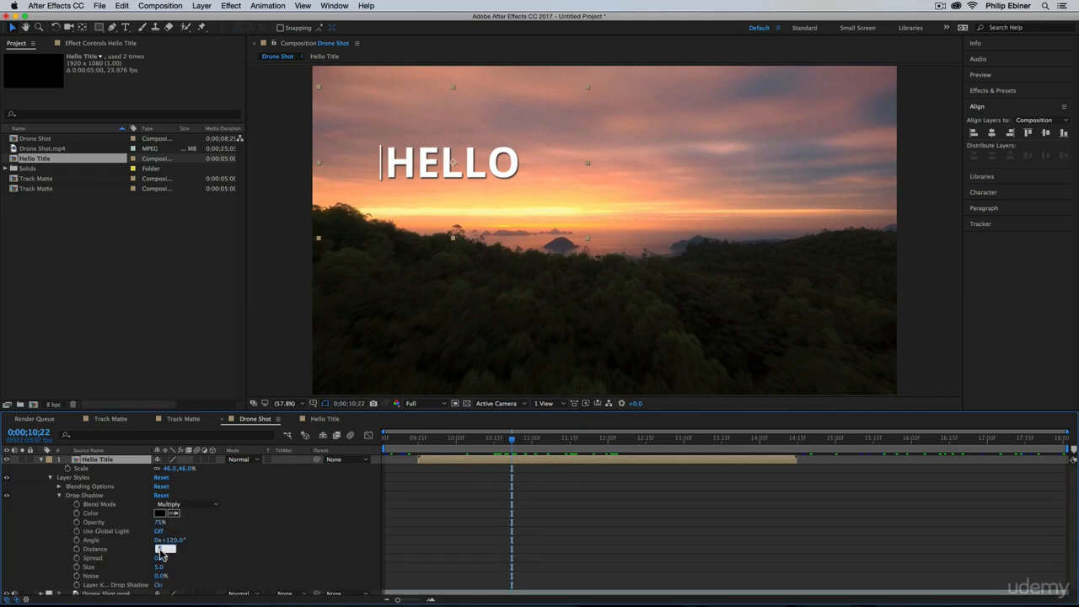
- Try a drop shadow distance of 15 on the Hello Title layer, and undo the change
text(15)
key(Return)
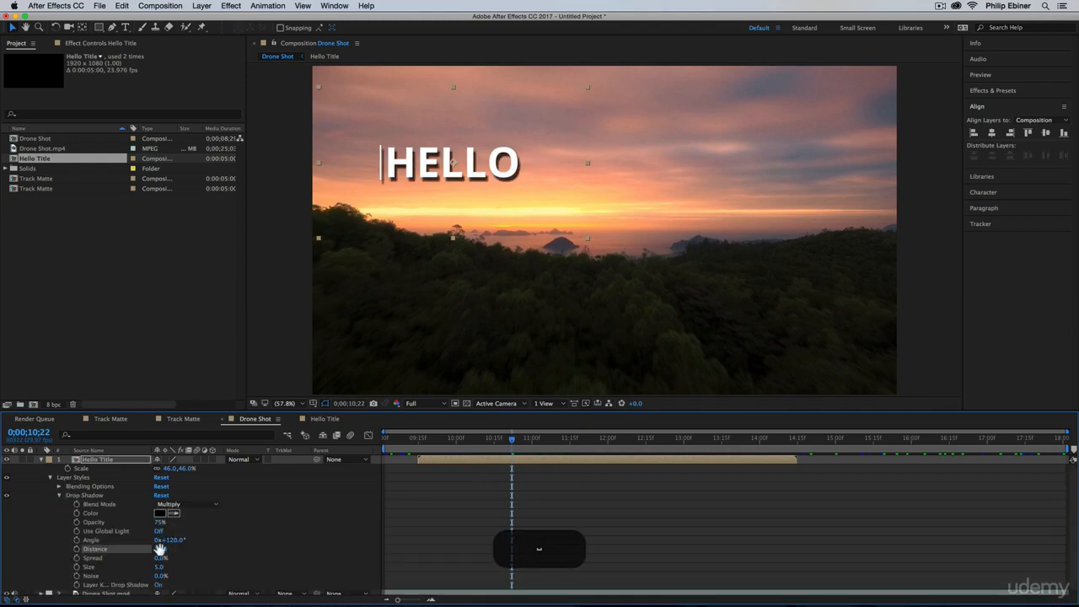
key(super+z)
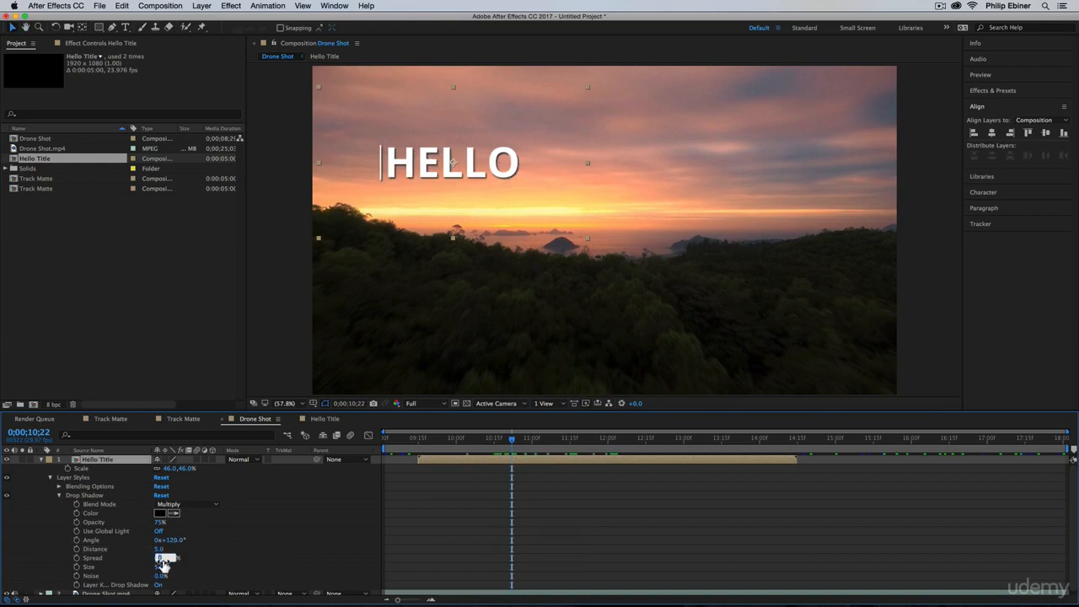
- Set the Hello Title drop shadow's spread to 15% and its size to 10
text(15)
key(Return)
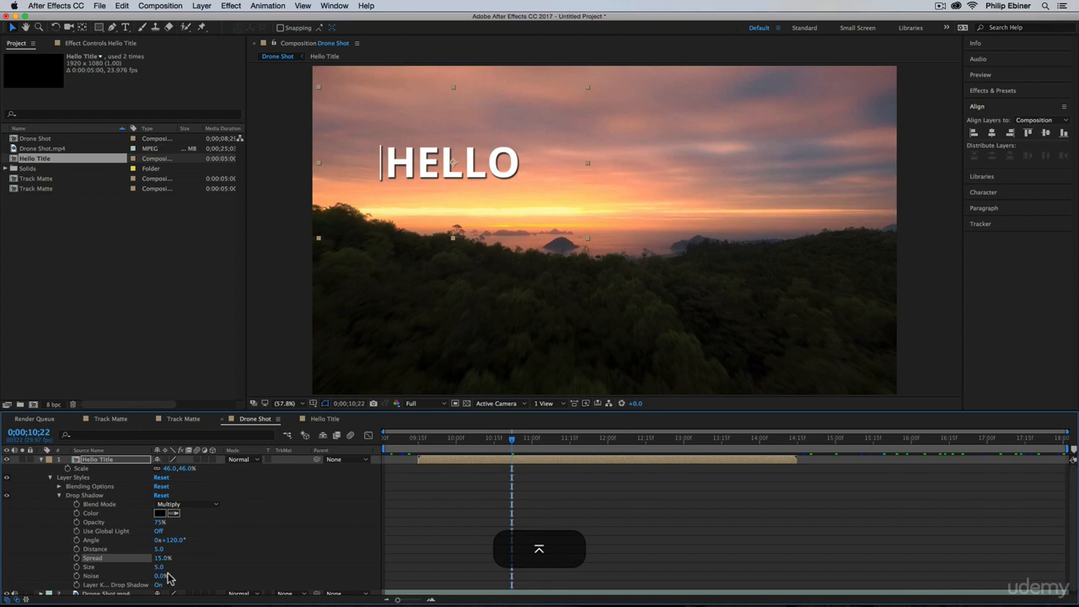
click(159, 569)
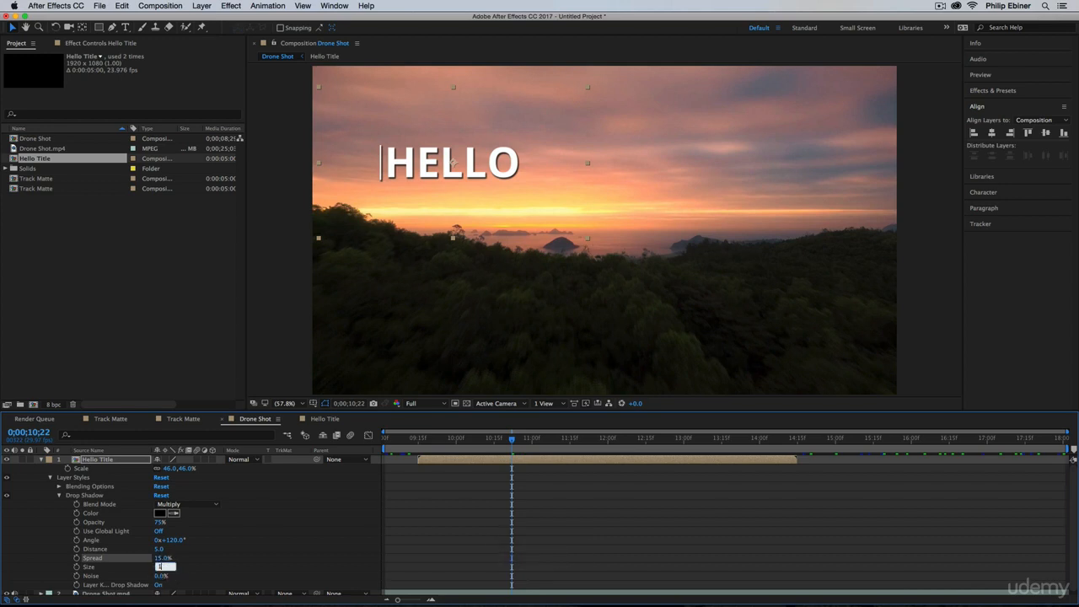
text(10)
key(Return)
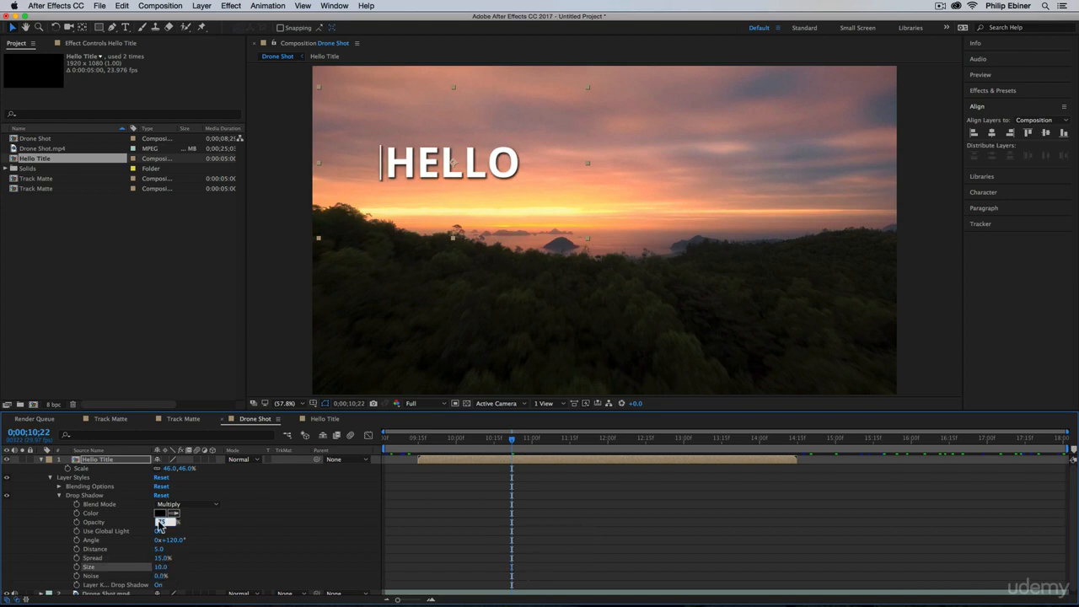
- Set the drop shadow's opacity to 35% and its spread to 30%, and reduce its size slightly
text(35)
key(Return)
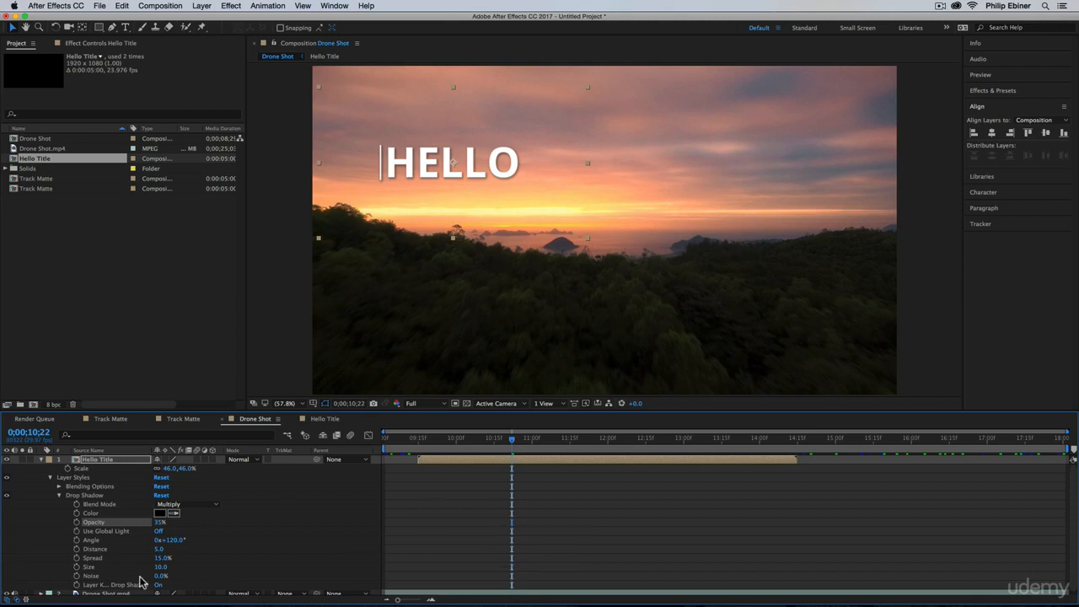
mouse_move(161, 560)
mouse_down()
mouse_move(175, 569)
mouse_move(163, 568)
mouse_up()
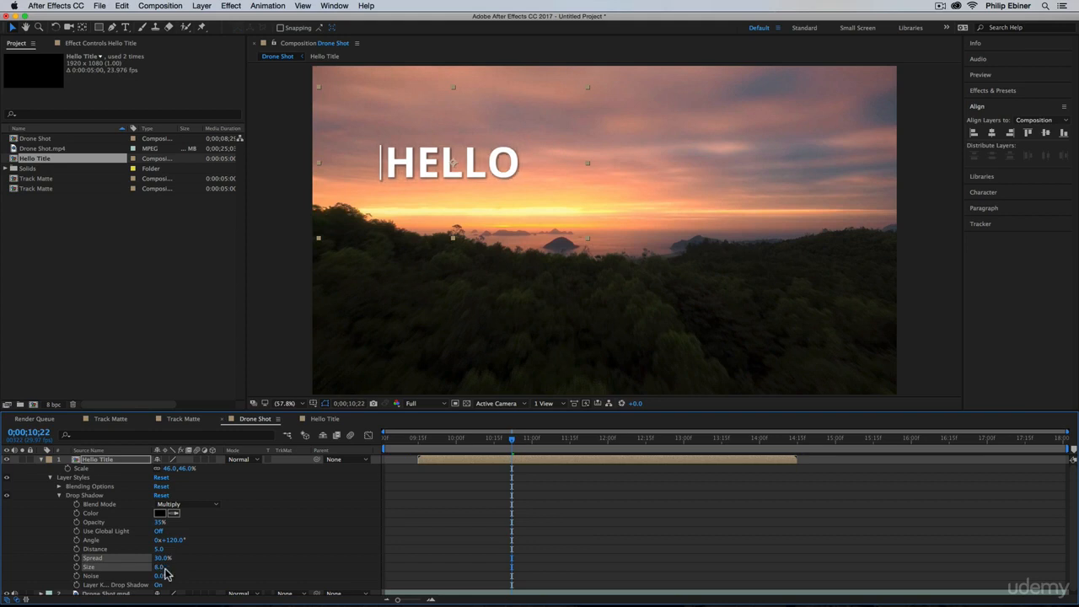
- Deselect the title layer, preview the animated title with its shadow over the footage, and collapse the layer's properties
click(600, 481)
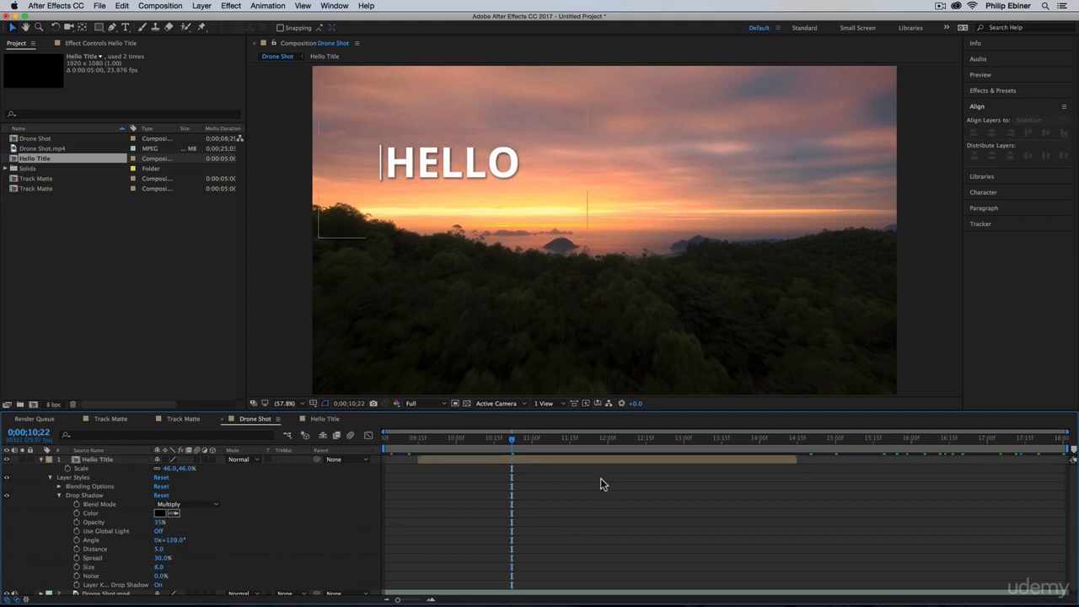
click(433, 440)
key(space)
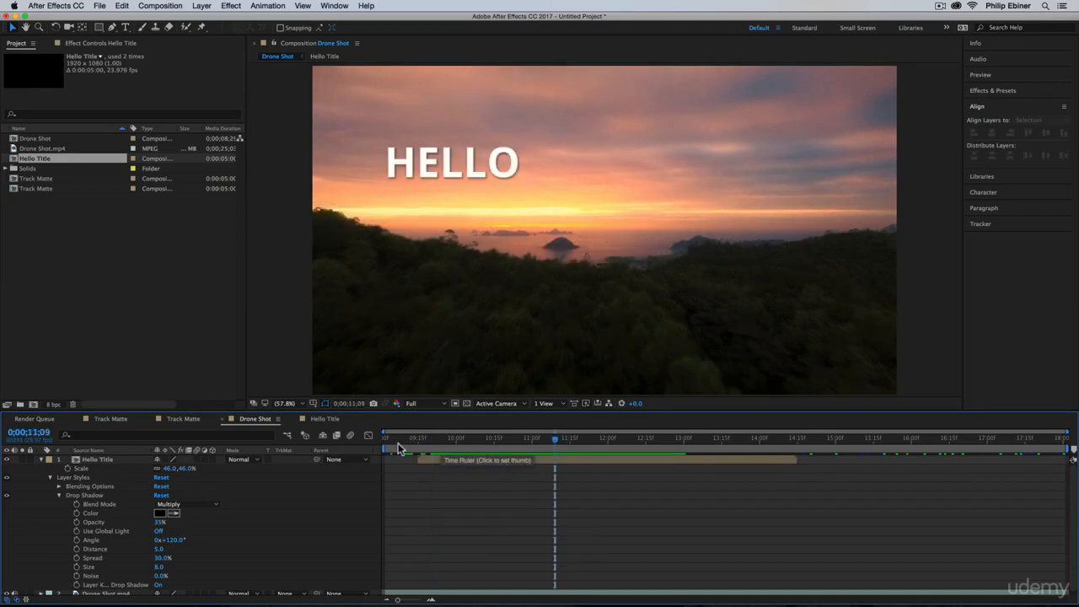
mouse_move(589, 446)
mouse_down()
mouse_move(599, 449)
mouse_move(445, 448)
mouse_move(567, 444)
mouse_move(659, 457)
mouse_move(461, 469)
mouse_move(497, 440)
mouse_move(594, 444)
mouse_up()
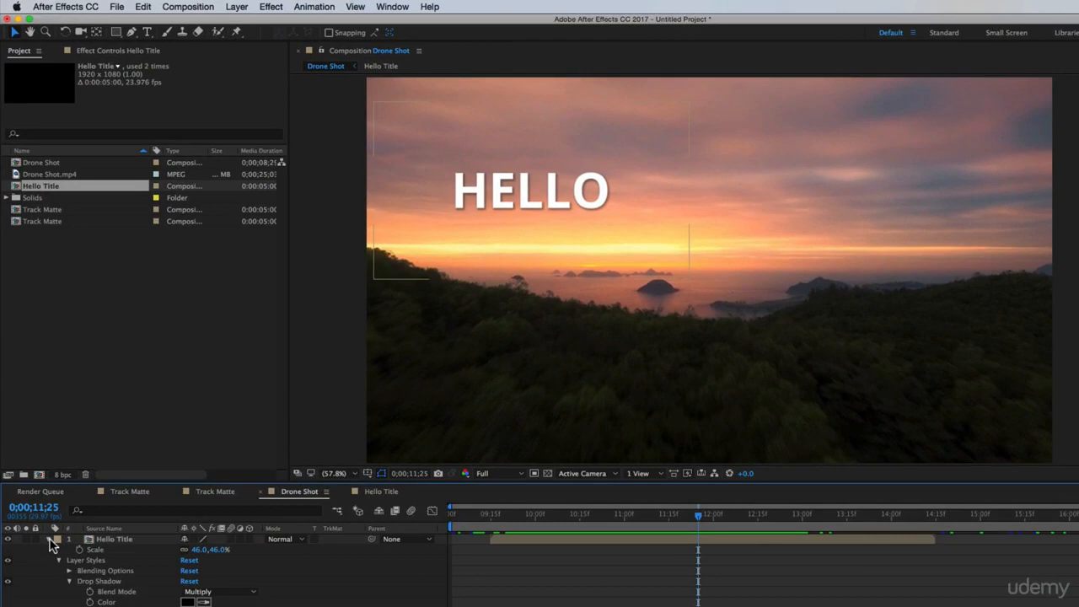
click(50, 540)
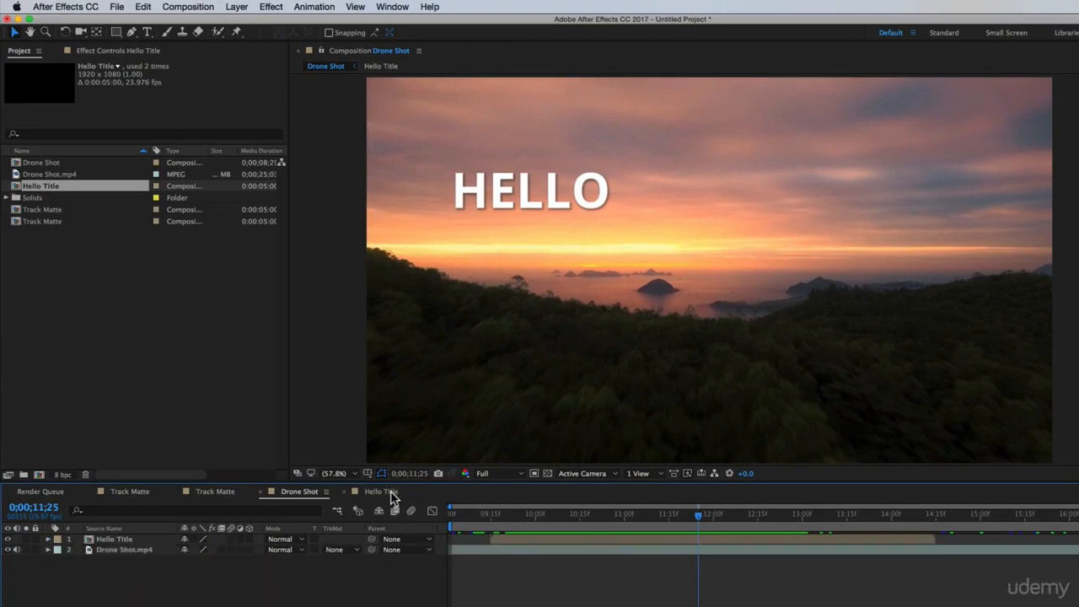
- Pre-compose the Hello Title and Drone Shot.mp4 layers as "Drone with Title", moving all attributes into the new composition
click(497, 552)
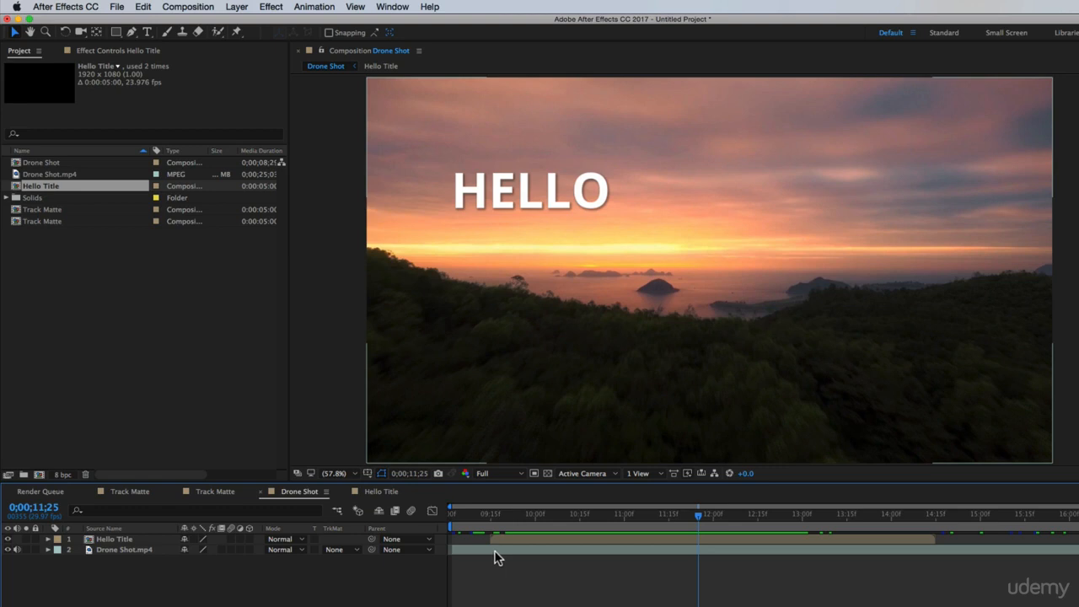
key(super)
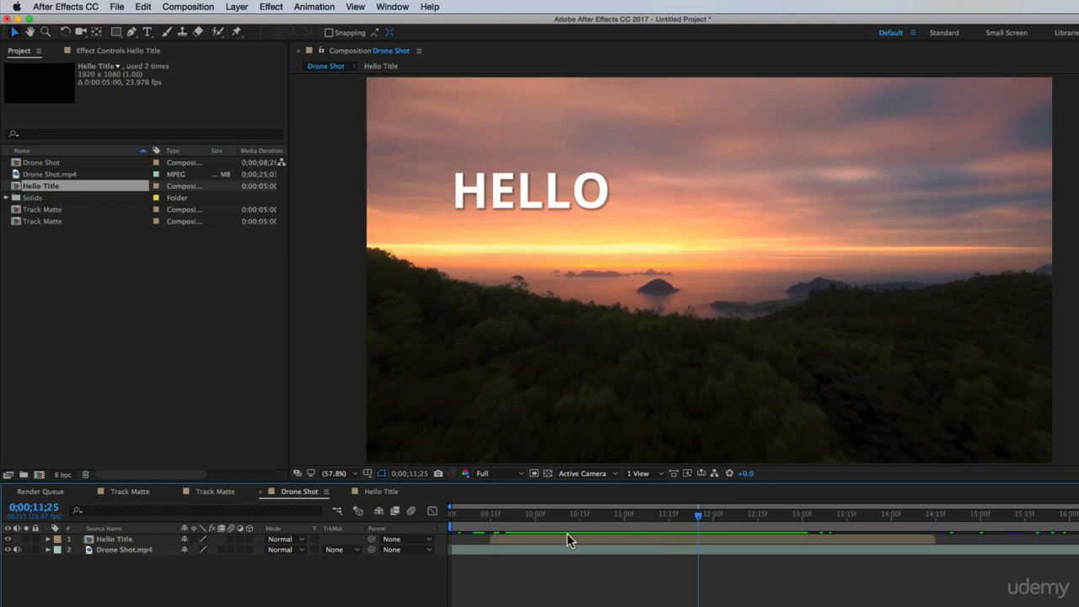
click(570, 548)
click(119, 549)
shift+click(122, 540)
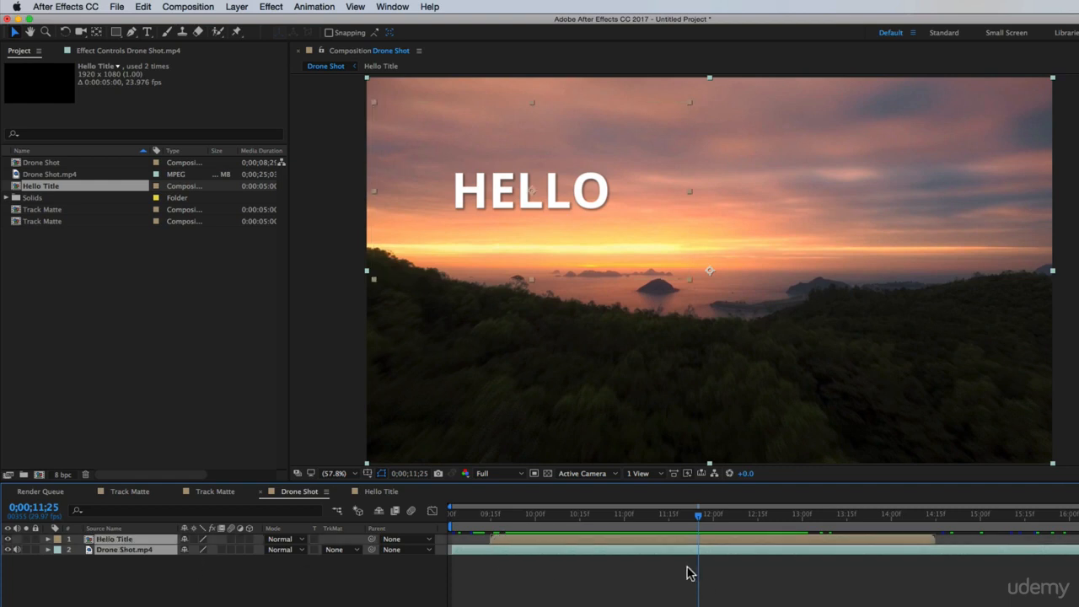
key(shift+super+c)
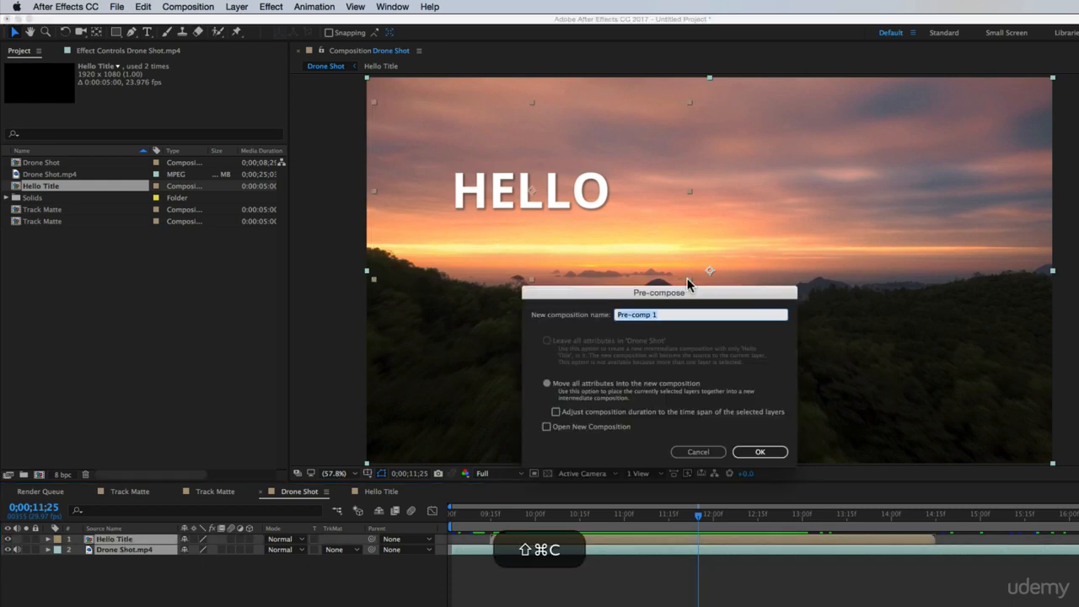
text(Drp)
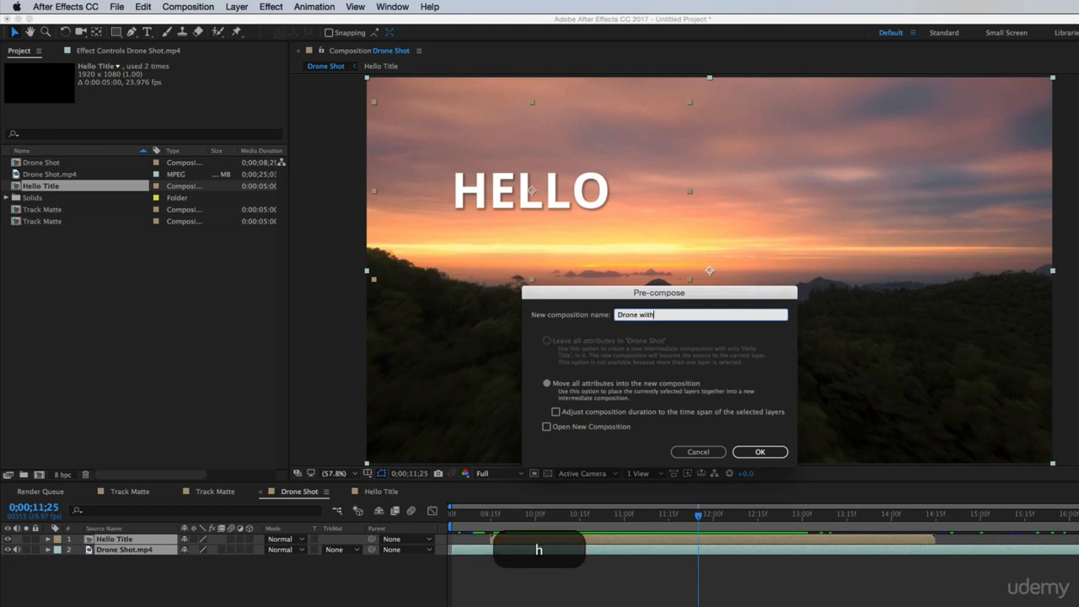
text(ne with Title)
key(Return)
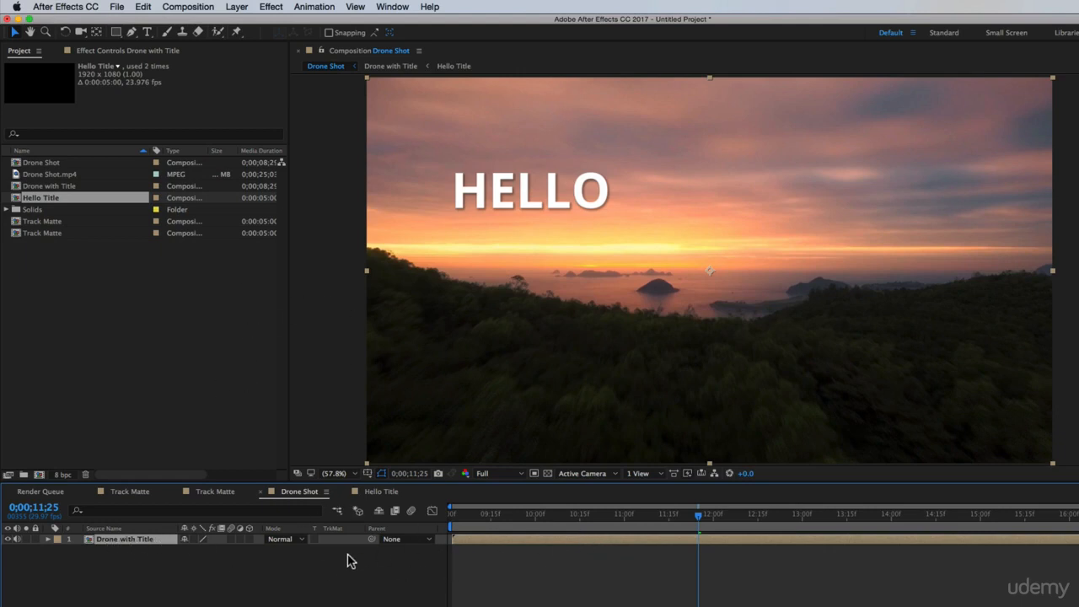
- Scale the Drone with Title layer to 33%, place two duplicates at the frame's upper right and lower left, and scrub through them
key(s)
drag(226, 554, 194, 556)
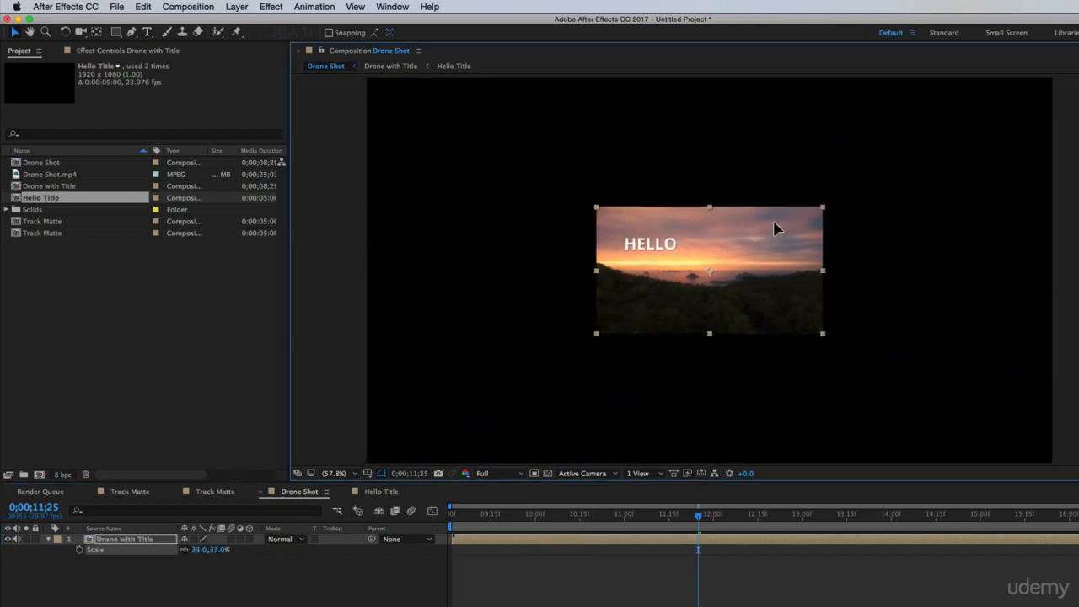
key(super+d)
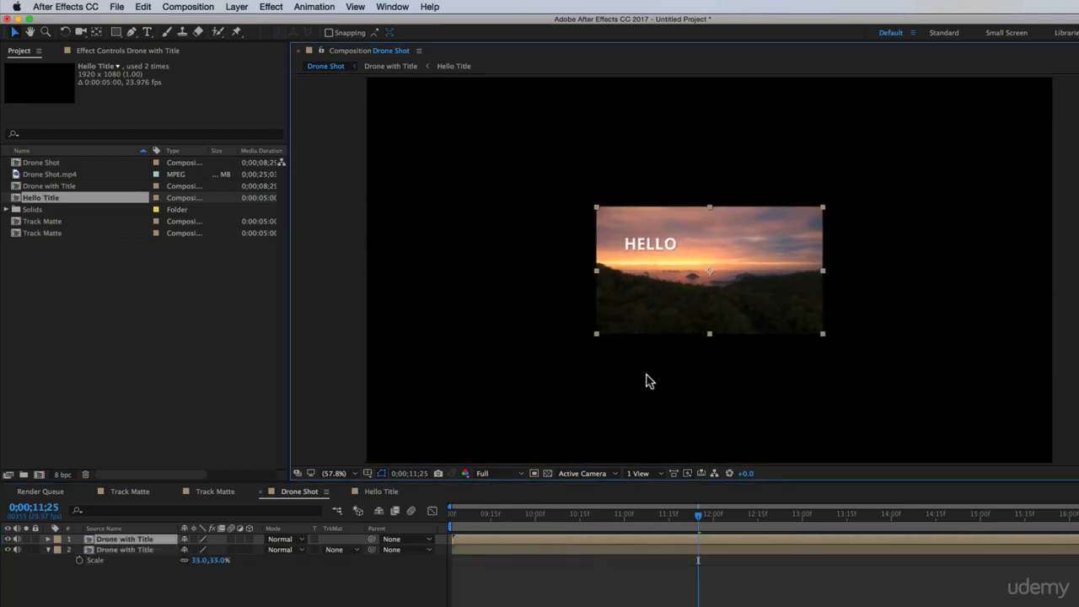
drag(710, 250, 548, 346)
key(super+d)
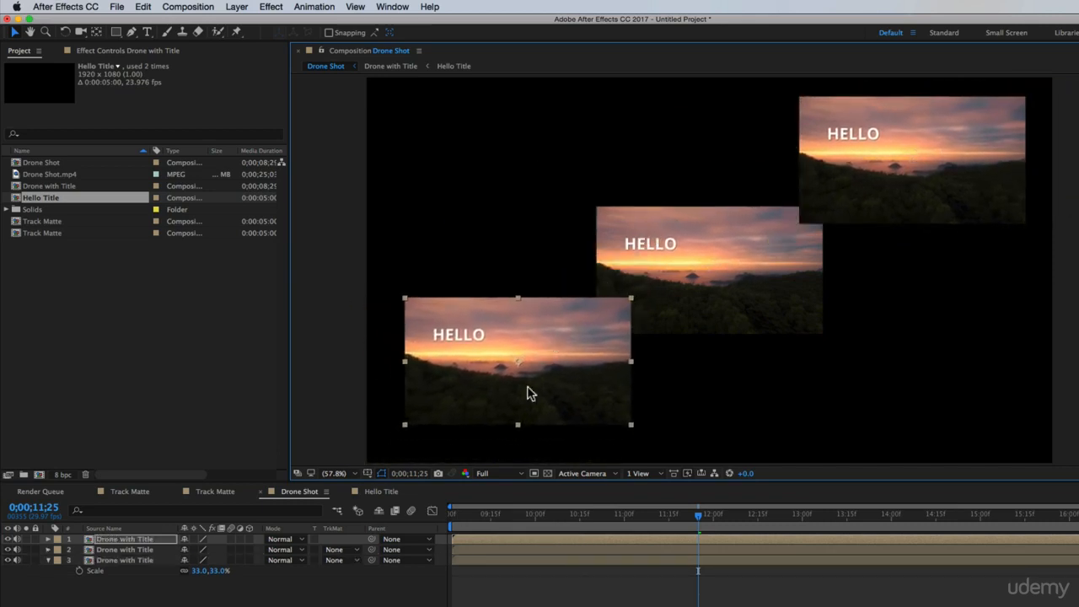
drag(472, 511, 732, 524)
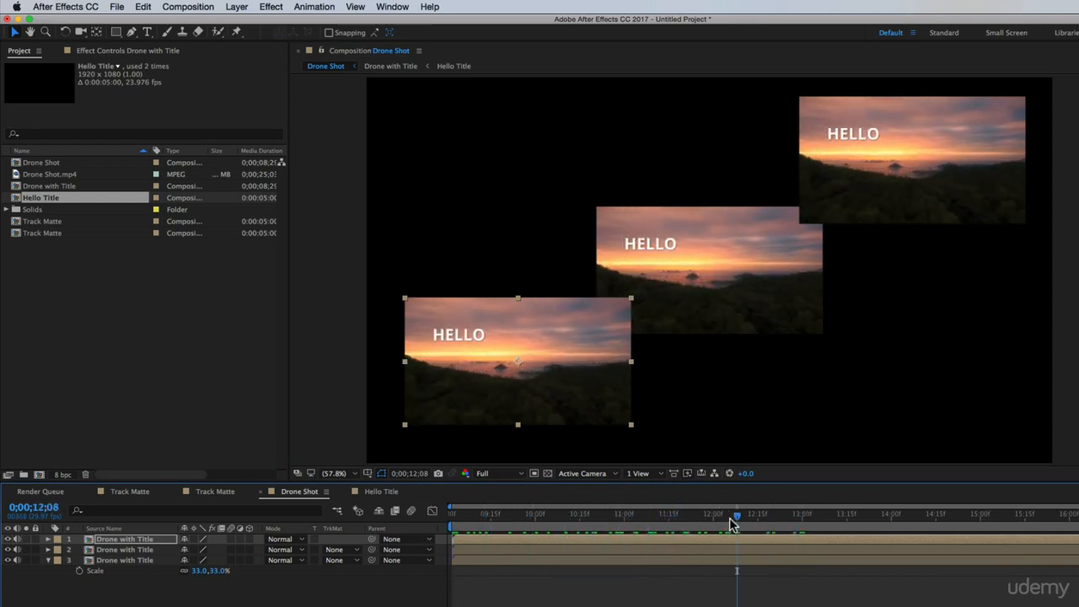
- Undo the duplicates, the scaling and the Drone with Title pre-compose, and deselect the layers
key(super+z)
key(super+z)
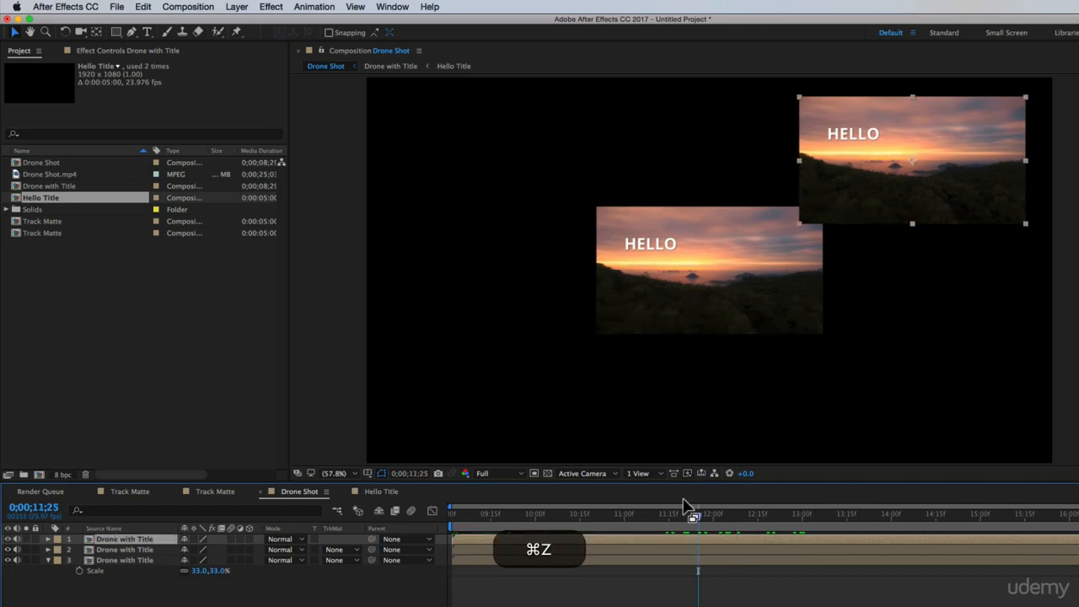
key(super+z)
key(super+z)
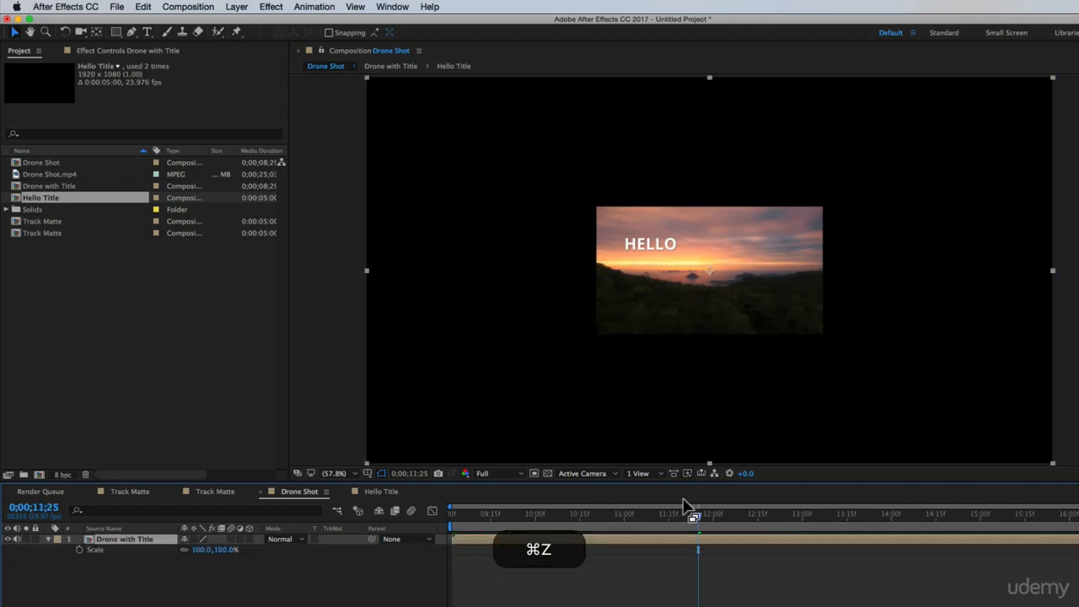
click(526, 595)
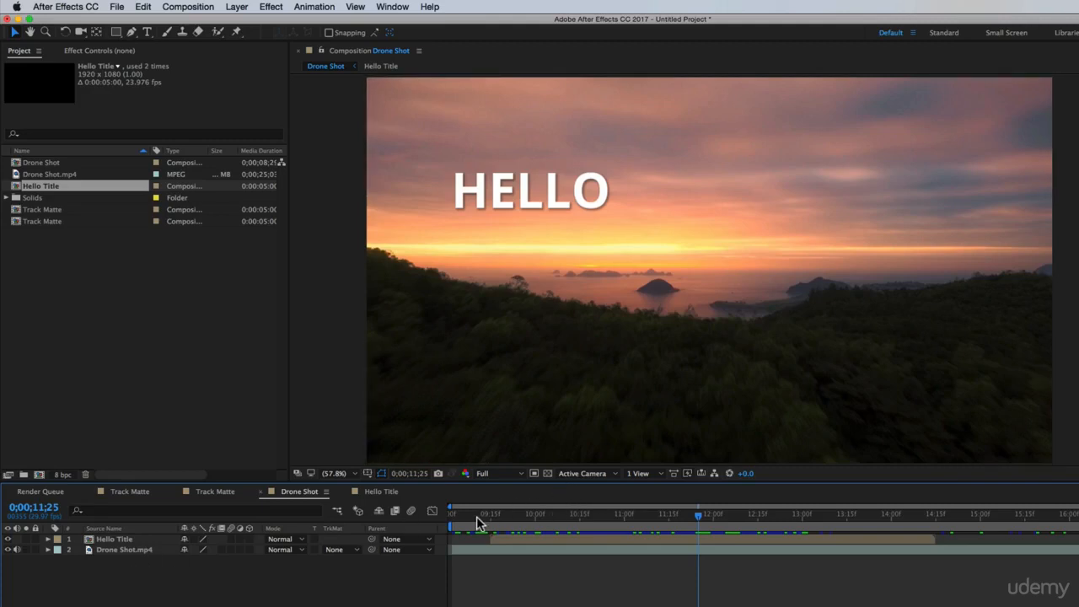
- Scrub through the Drone Shot composition to review the HELLO title animation over the footage
drag(475, 515, 713, 548)
click(530, 571)
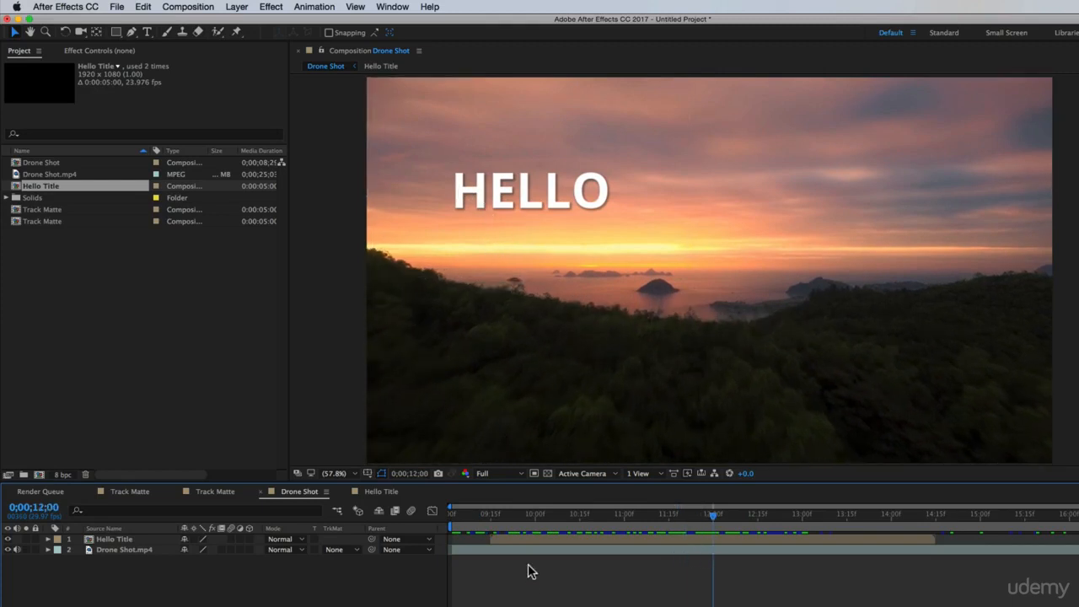
drag(499, 515, 642, 520)
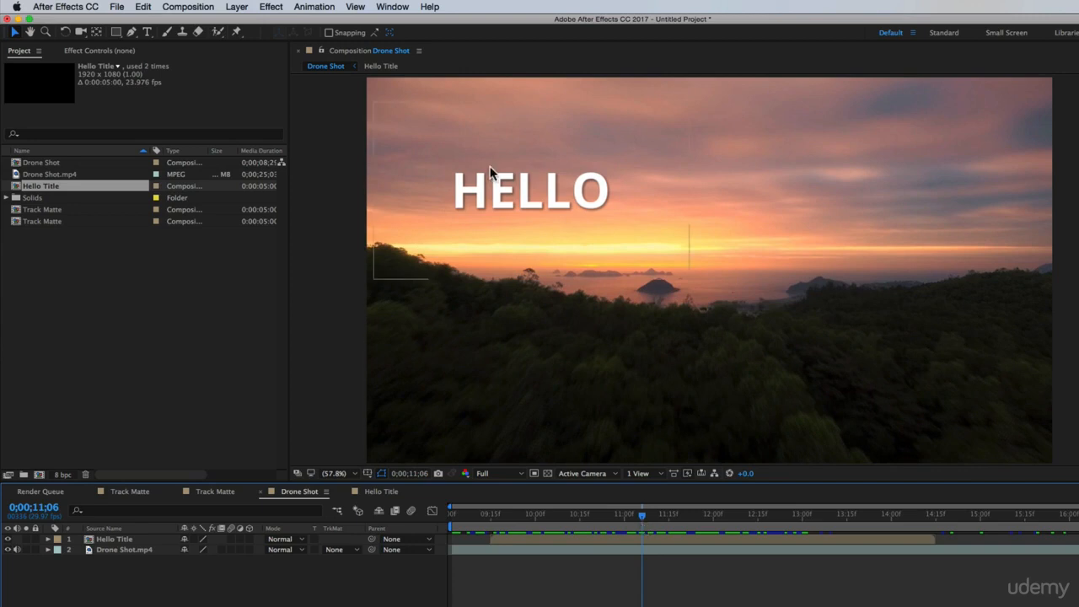